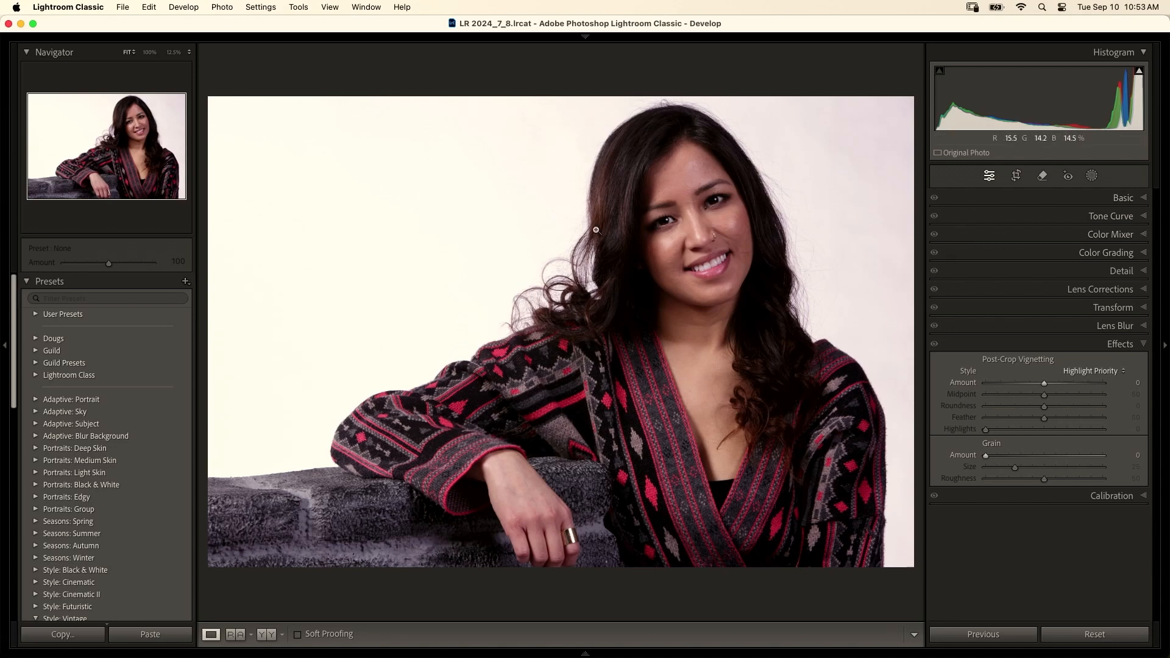
# - Try a brush mask painted over the flyaway curls beside the woman's neck
pyautogui.click(1091, 176)
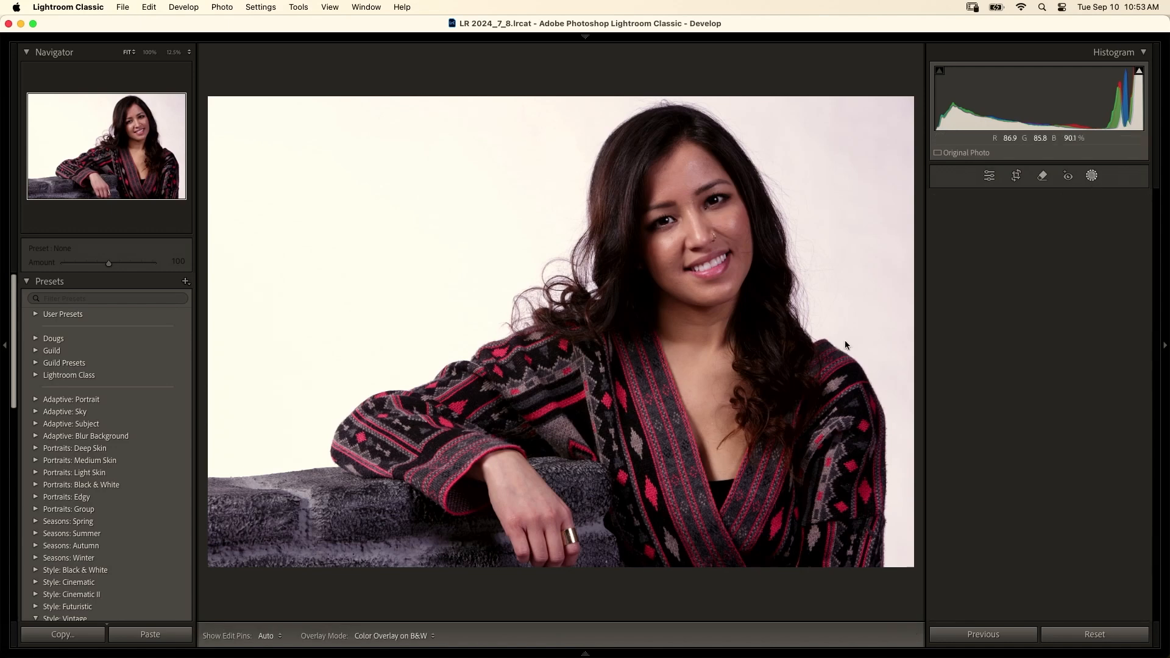
pyautogui.click(962, 289)
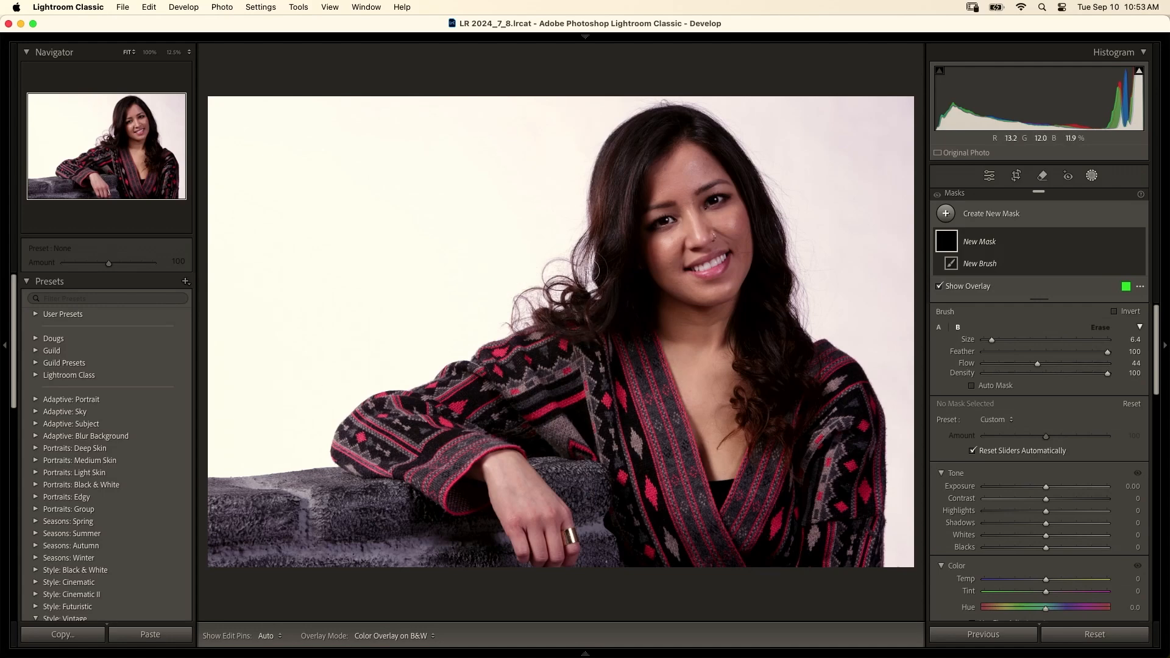
pyautogui.moveTo(575, 249)
pyautogui.mouseDown()
pyautogui.moveTo(533, 284)
pyautogui.moveTo(566, 267)
pyautogui.moveTo(531, 302)
pyautogui.mouseUp()
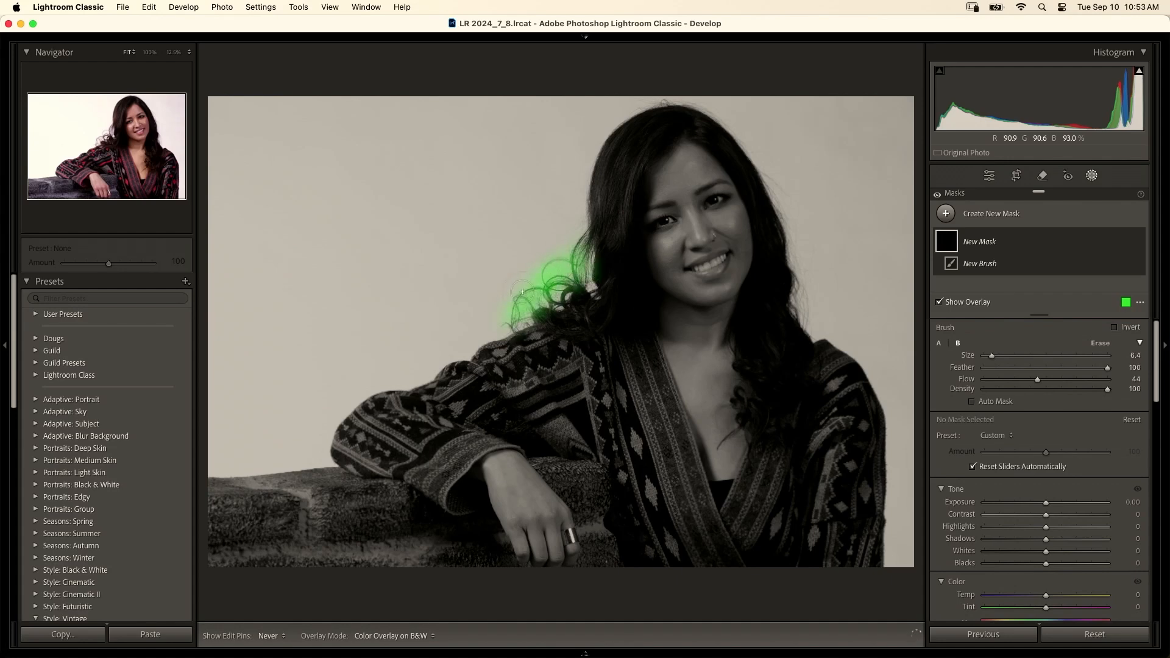
pyautogui.moveTo(522, 292); pyautogui.dragTo(522, 291)
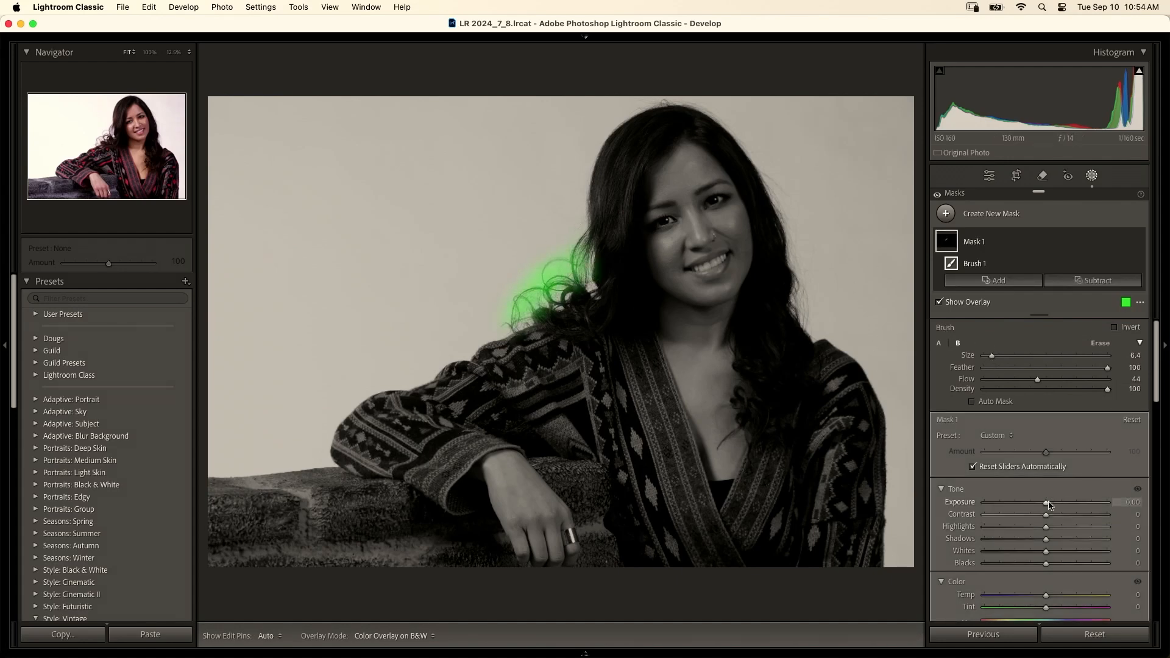
# - Try to blow out the brushed hair with Exposure 4.00, Contrast -71, Highlights 55 and Whites 70, and reset the photo's edits
pyautogui.click(1107, 502)
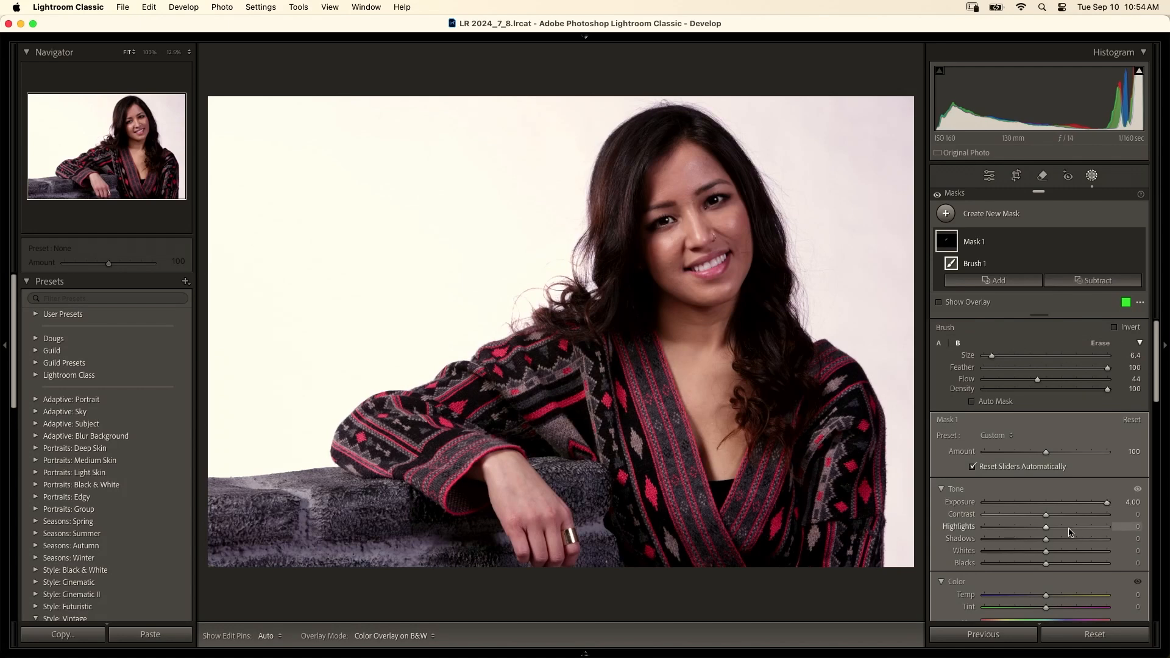
pyautogui.moveTo(1047, 515); pyautogui.dragTo(1002, 515)
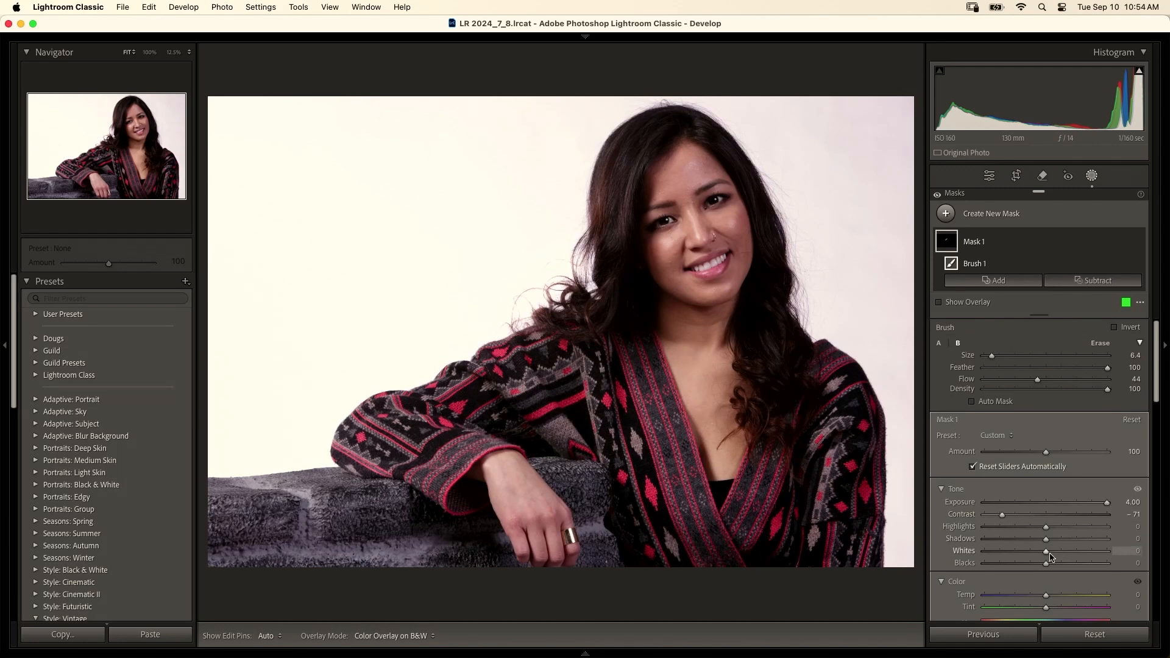
pyautogui.moveTo(1048, 552); pyautogui.dragTo(1111, 533)
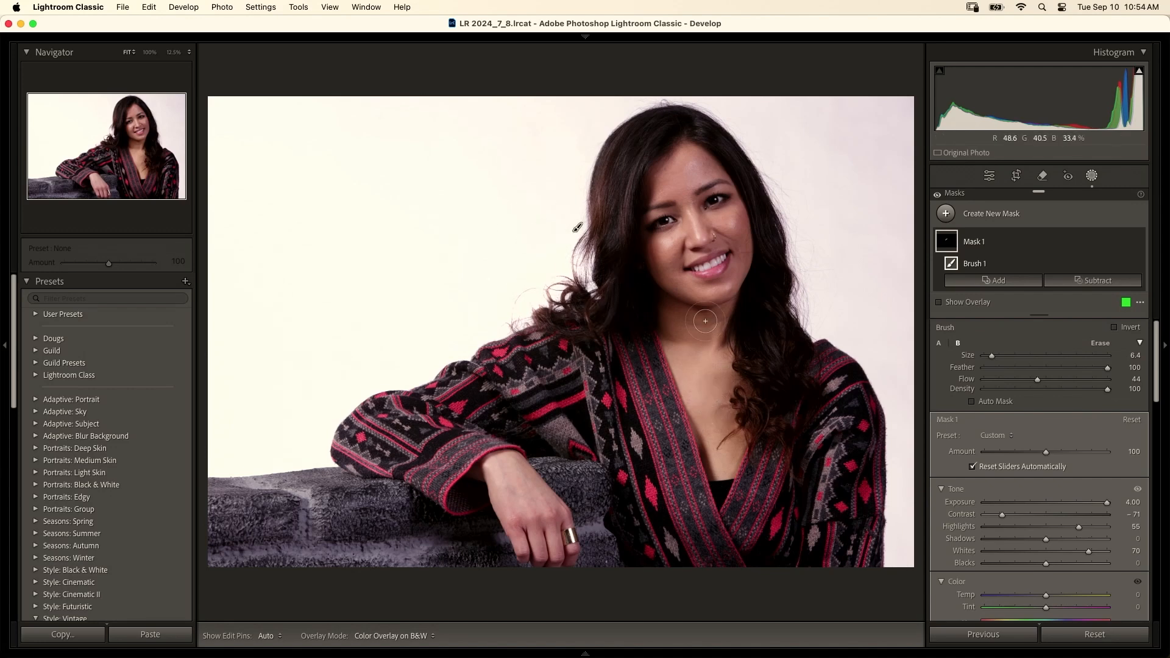
pyautogui.press('super+z')
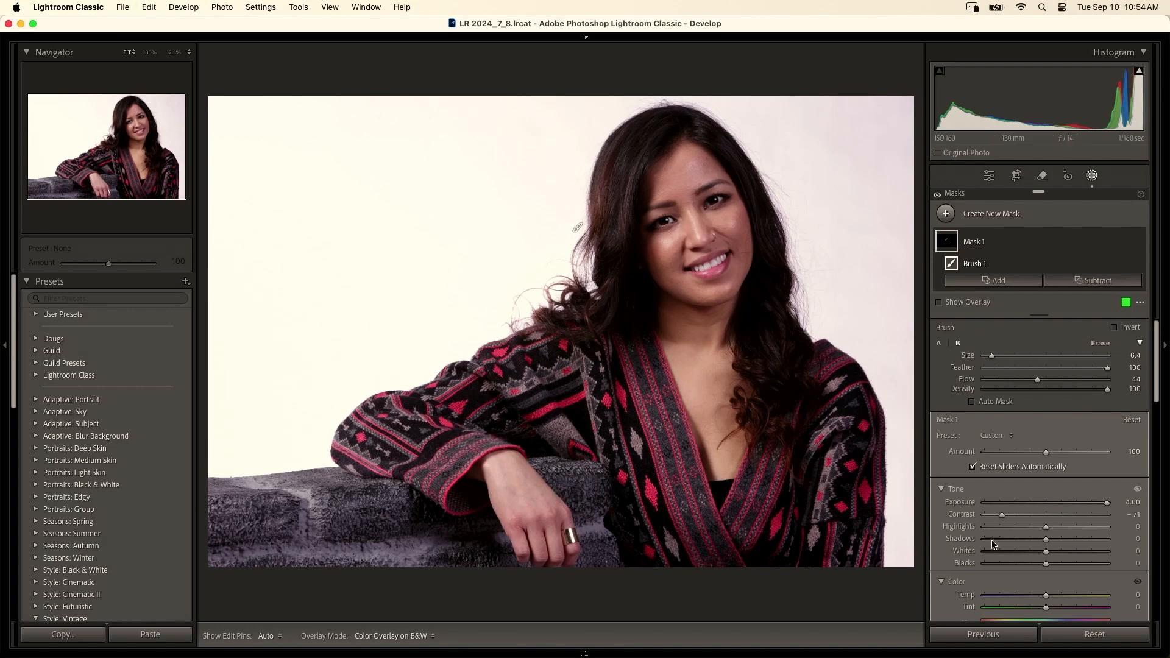
pyautogui.click(1091, 627)
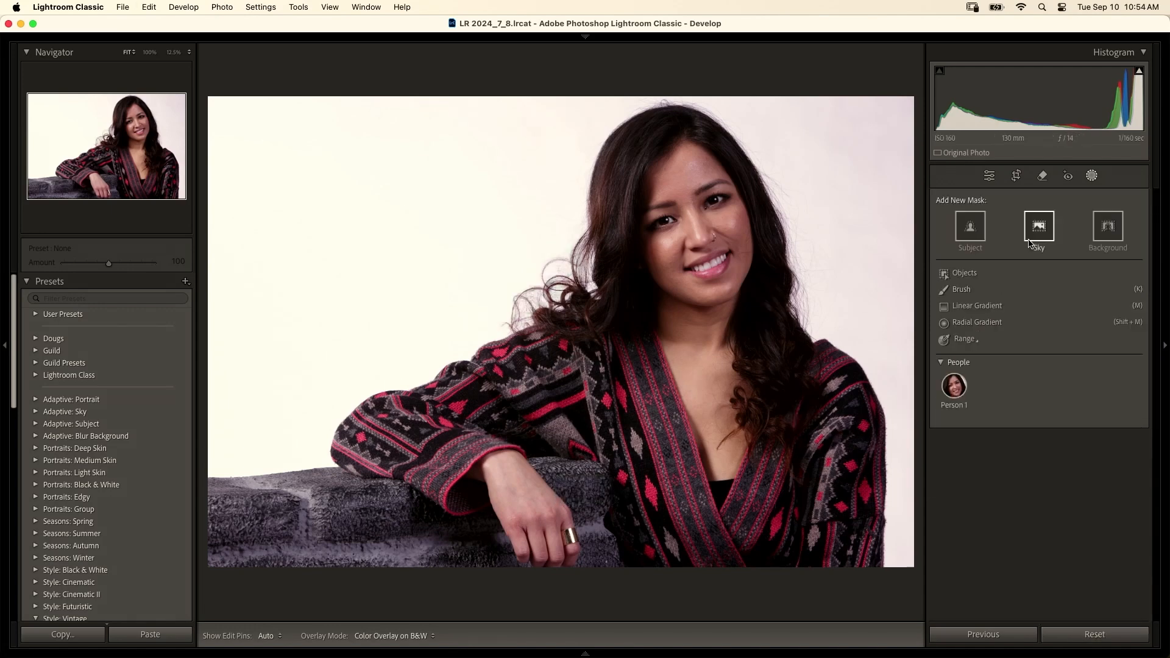
# - Activate the Remove tool and show the loose curls beside the face at 100% magnification
pyautogui.click(1043, 180)
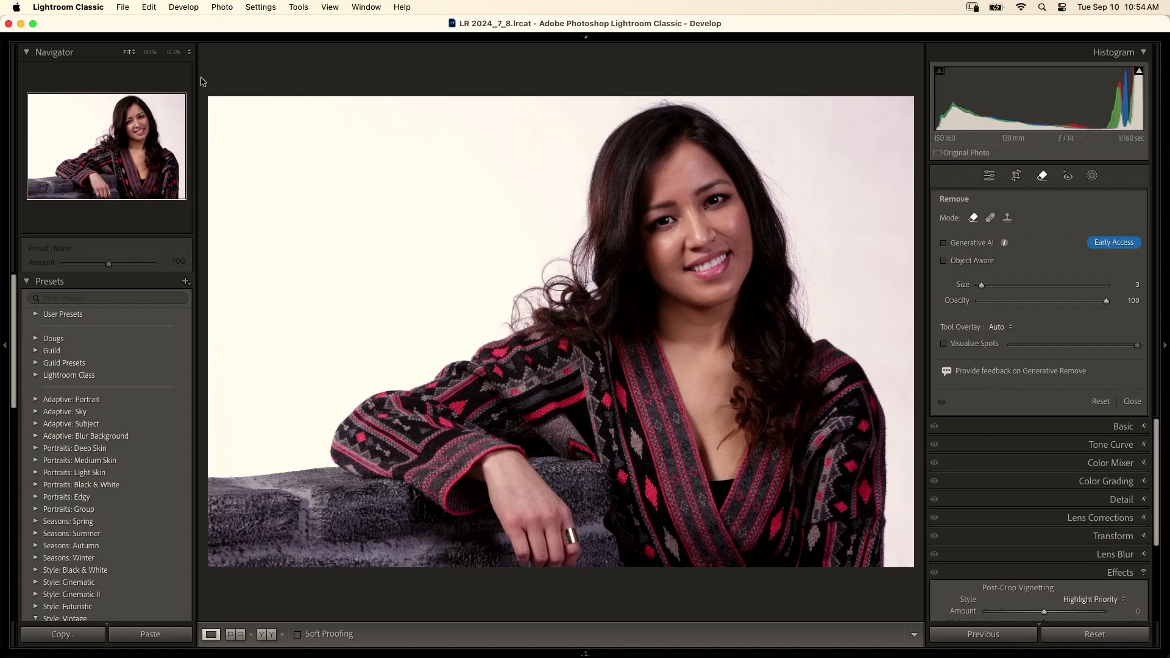
pyautogui.click(149, 53)
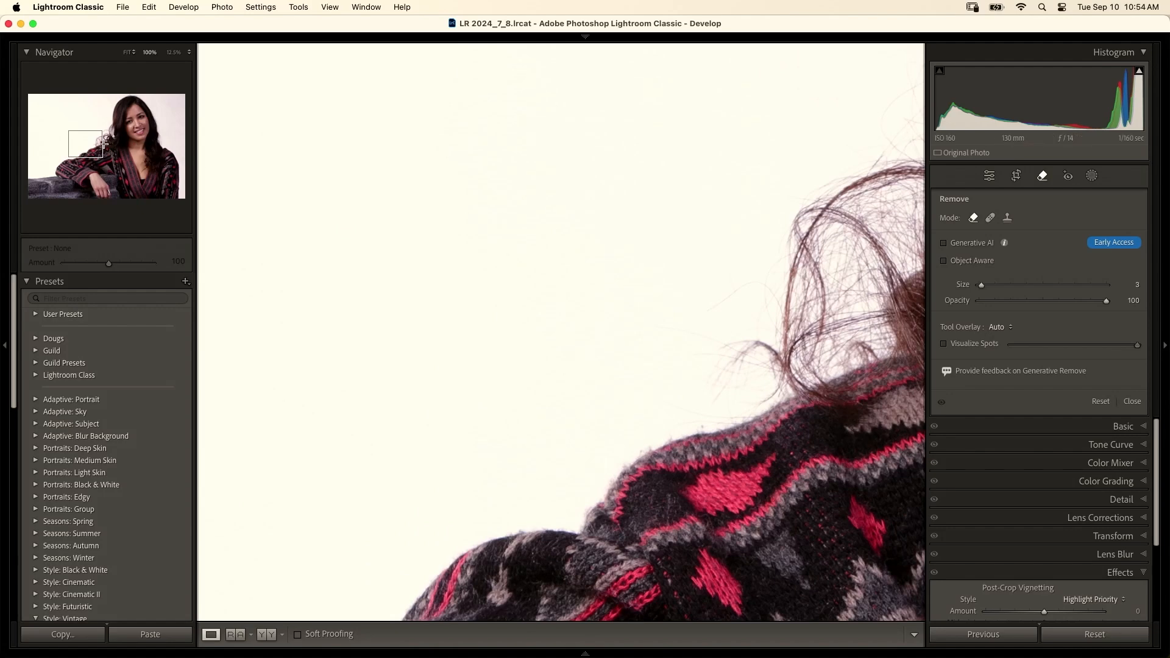
pyautogui.moveTo(104, 144)
pyautogui.mouseDown()
pyautogui.moveTo(122, 136)
pyautogui.moveTo(113, 131)
pyautogui.mouseUp()
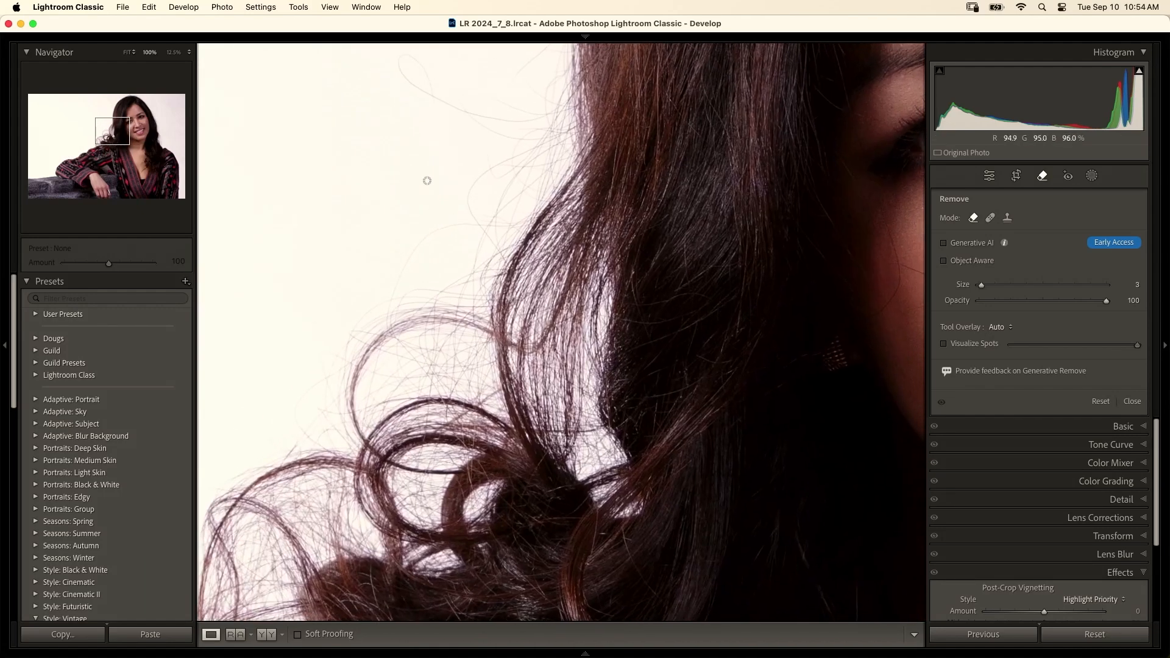
# - Try removing the stray hair strands against the white background one by one with a size 3 brush, and undo the strokes
pyautogui.moveTo(538, 144); pyautogui.dragTo(475, 176)
pyautogui.moveTo(498, 257); pyautogui.dragTo(499, 257)
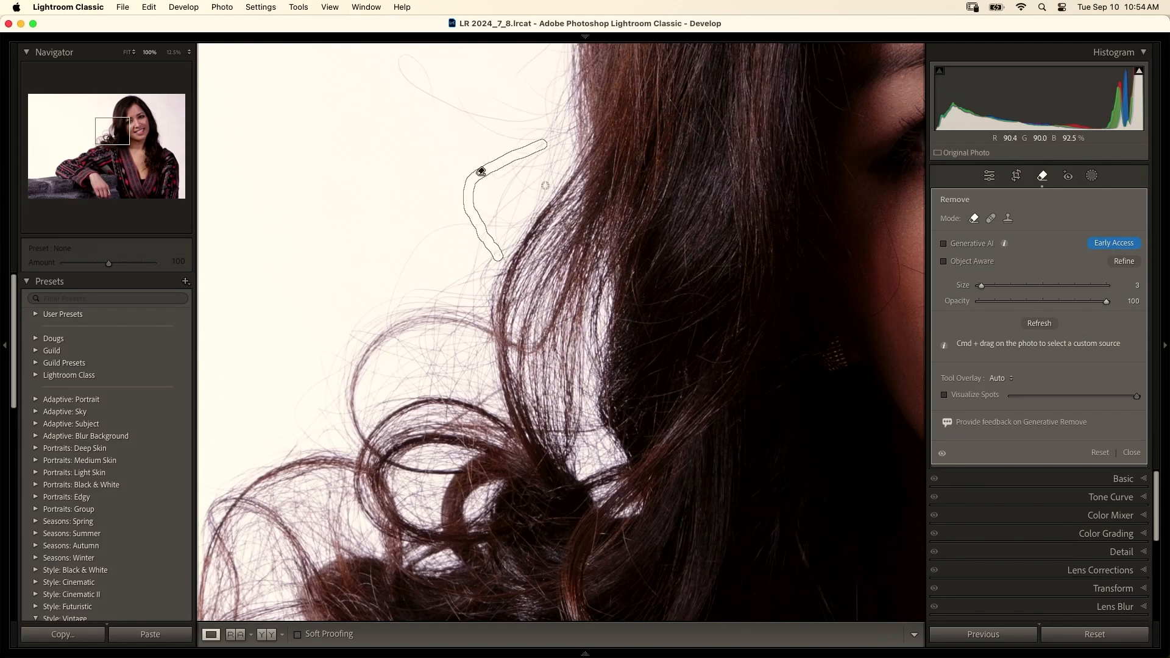
pyautogui.moveTo(533, 163)
pyautogui.mouseDown()
pyautogui.moveTo(492, 226)
pyautogui.moveTo(504, 263)
pyautogui.mouseUp()
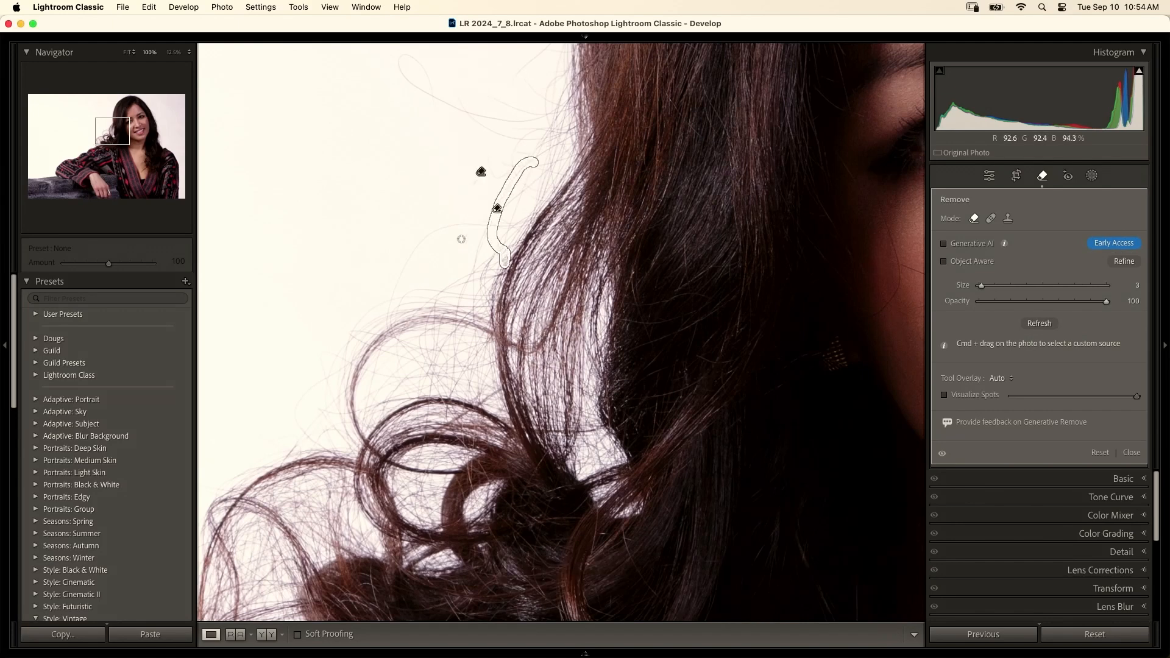
pyautogui.moveTo(478, 225)
pyautogui.mouseDown()
pyautogui.moveTo(418, 253)
pyautogui.moveTo(388, 312)
pyautogui.mouseUp()
pyautogui.moveTo(536, 180); pyautogui.dragTo(500, 207)
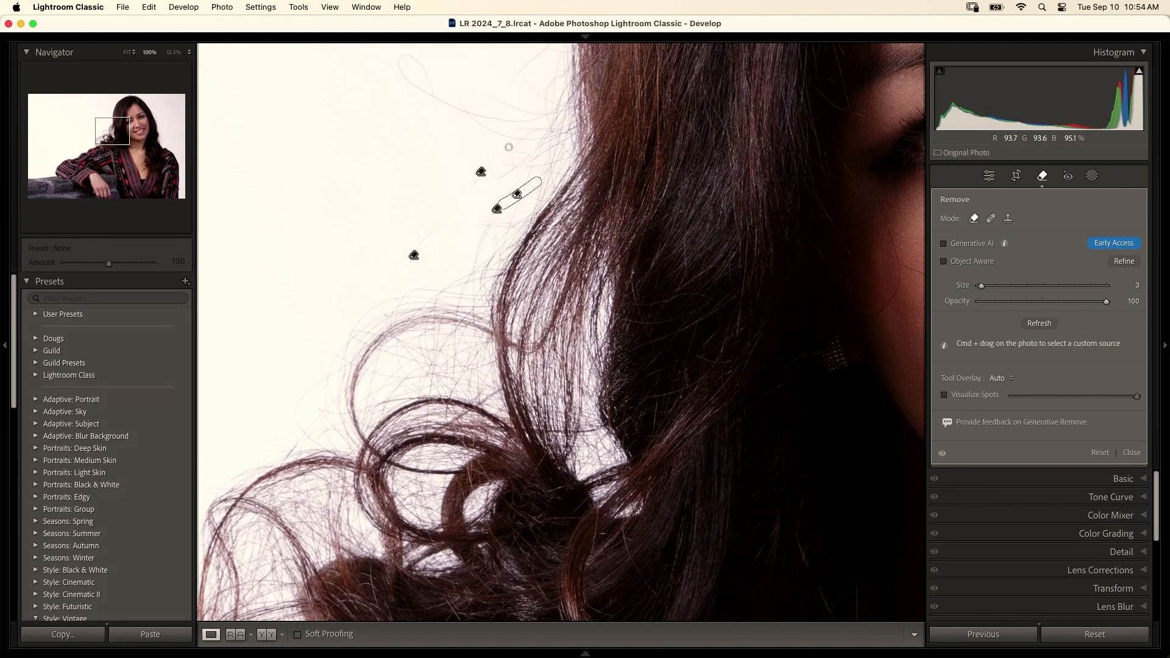
pyautogui.moveTo(532, 123)
pyautogui.mouseDown()
pyautogui.moveTo(454, 106)
pyautogui.moveTo(416, 73)
pyautogui.mouseUp()
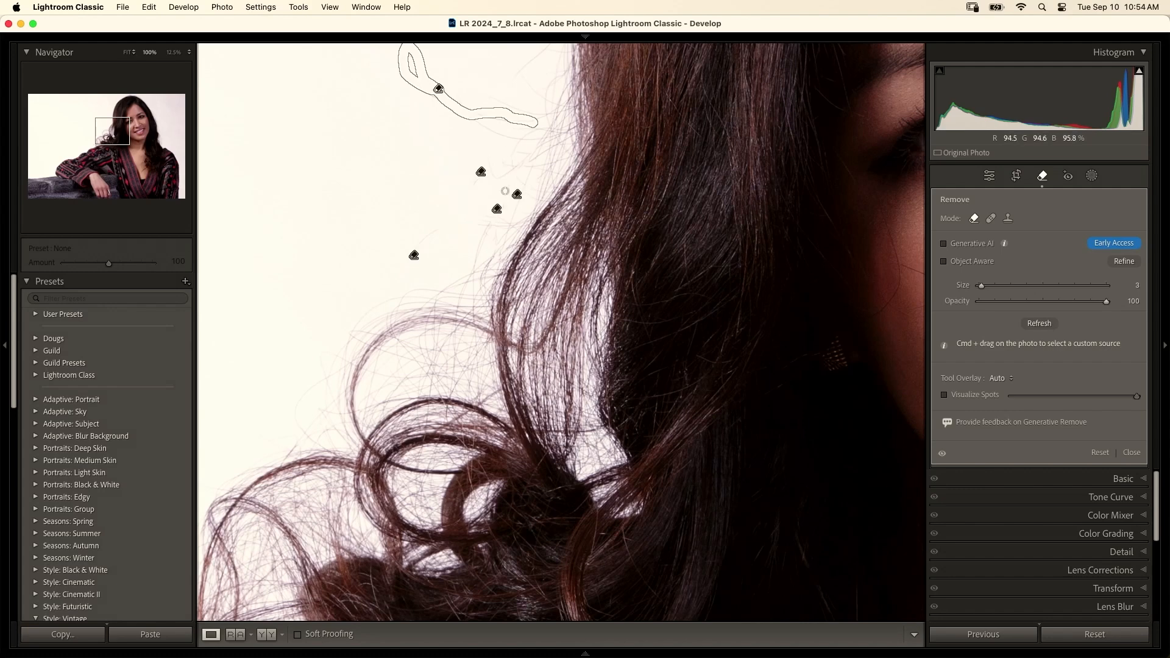
pyautogui.press('super+z')
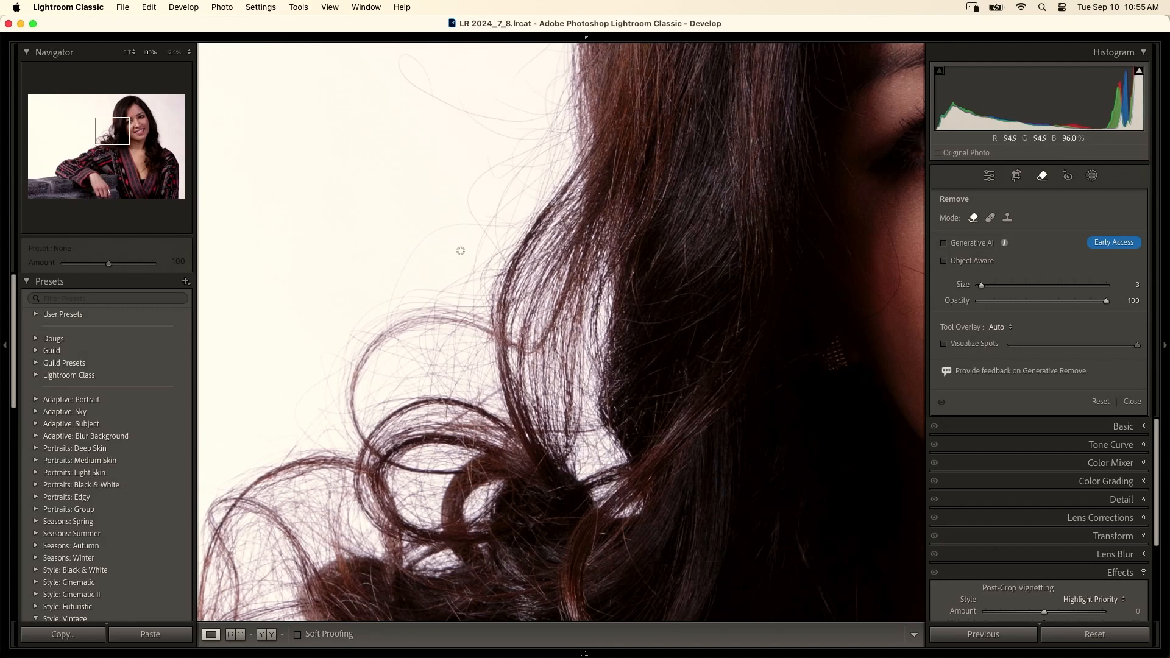
# - Enable Generative AI removal and paint over all the loose curls and flyaway hairs above the shoulder with a size 19 brush
pyautogui.click(188, 55)
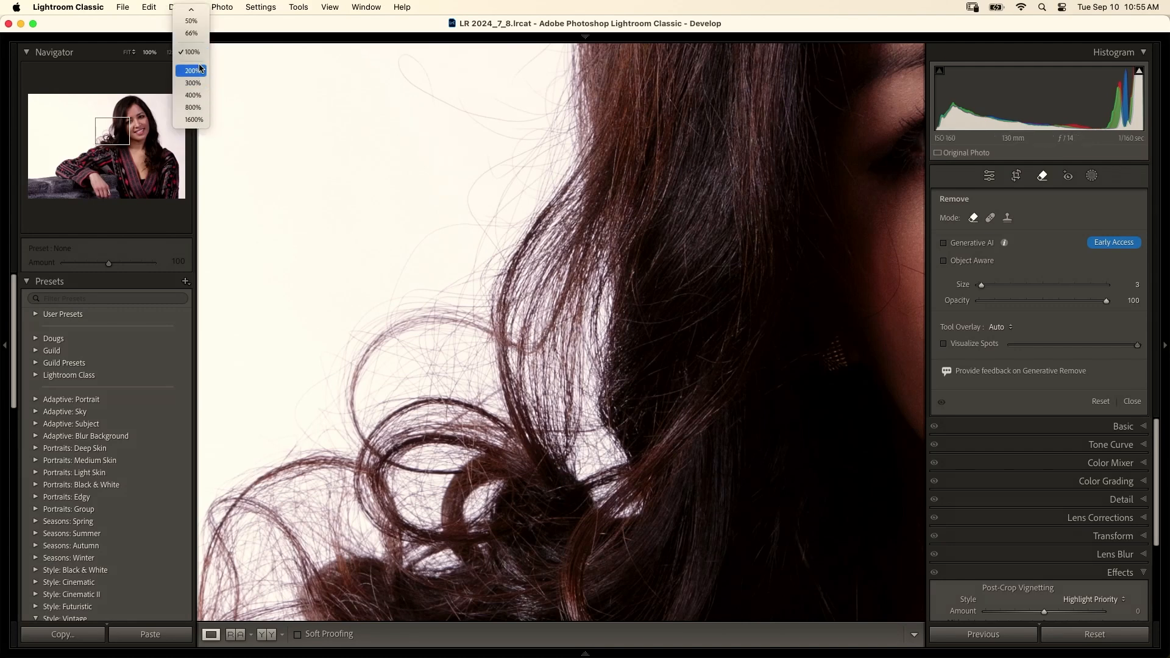
pyautogui.click(191, 34)
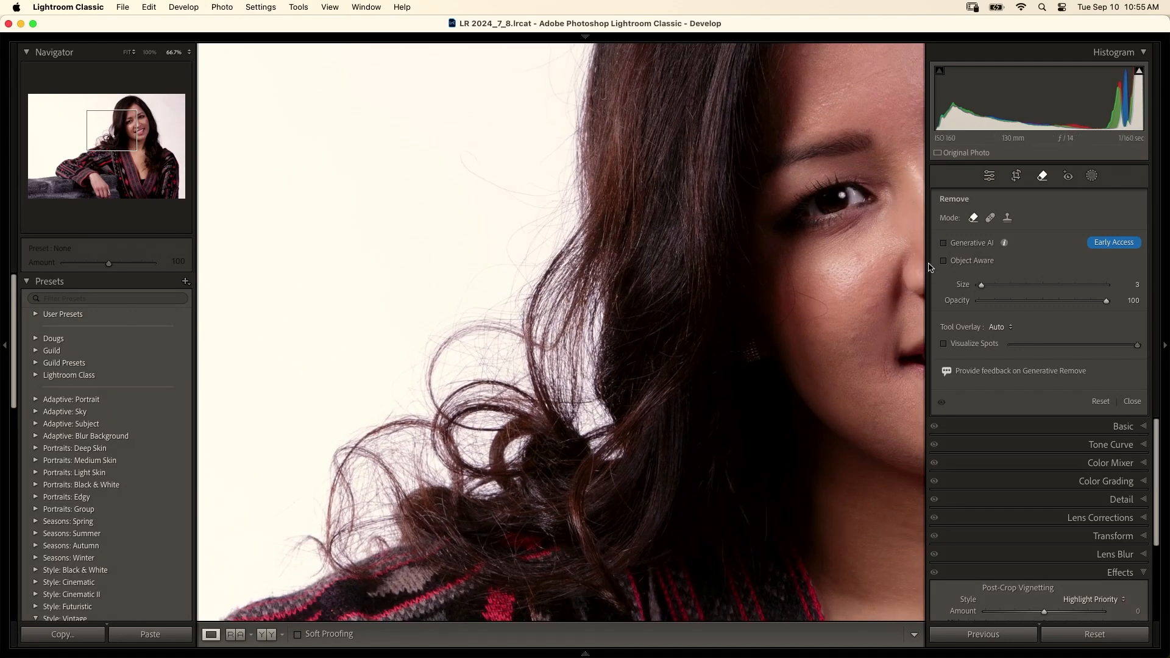
pyautogui.click(943, 242)
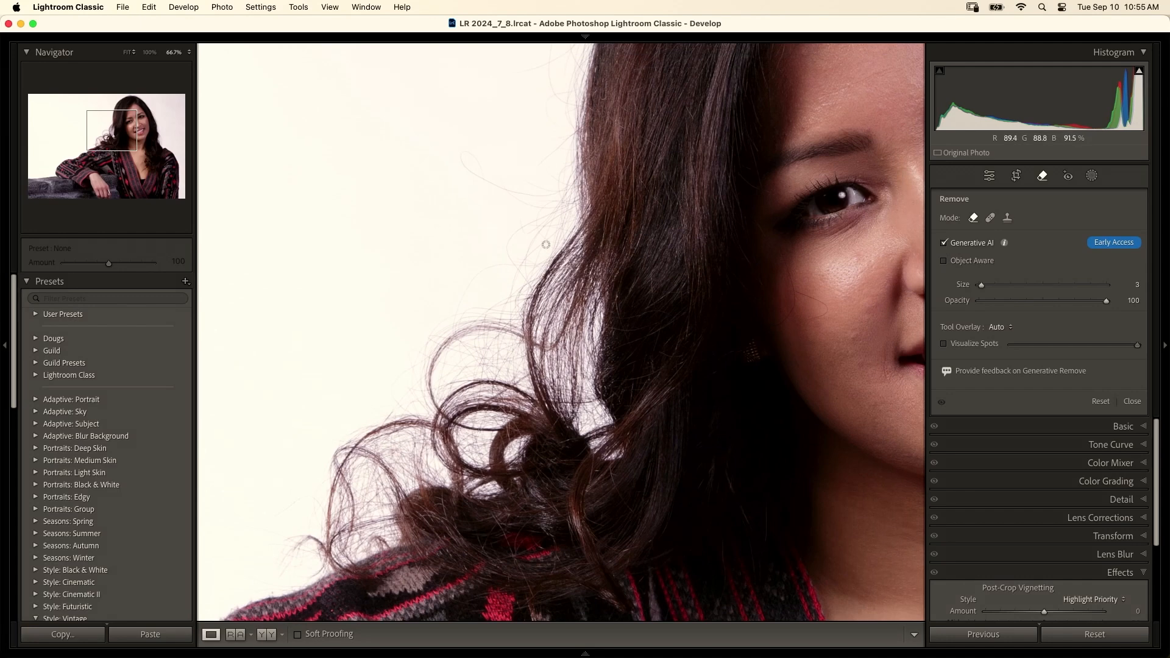
pyautogui.scroll(8, 526, 256)
pyautogui.scroll(7, 533, 250)
pyautogui.moveTo(549, 182)
pyautogui.mouseDown()
pyautogui.moveTo(581, 405)
pyautogui.moveTo(567, 388)
pyautogui.moveTo(535, 397)
pyautogui.moveTo(515, 412)
pyautogui.moveTo(494, 473)
pyautogui.moveTo(407, 478)
pyautogui.moveTo(390, 517)
pyautogui.moveTo(347, 546)
pyautogui.moveTo(290, 550)
pyautogui.moveTo(343, 516)
pyautogui.mouseUp()
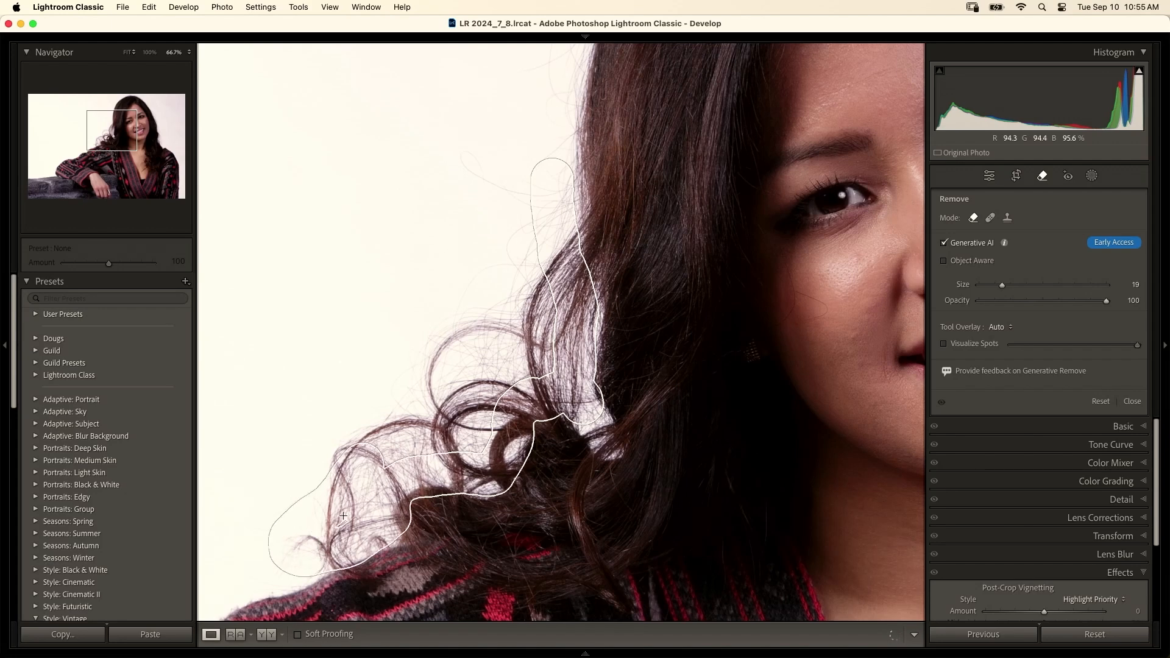
pyautogui.moveTo(403, 458)
pyautogui.mouseDown()
pyautogui.moveTo(352, 478)
pyautogui.moveTo(353, 456)
pyautogui.moveTo(320, 505)
pyautogui.mouseUp()
pyautogui.moveTo(279, 556); pyautogui.dragTo(279, 564)
pyautogui.moveTo(362, 488)
pyautogui.mouseDown()
pyautogui.moveTo(486, 432)
pyautogui.moveTo(511, 387)
pyautogui.moveTo(549, 362)
pyautogui.moveTo(556, 274)
pyautogui.mouseUp()
pyautogui.moveTo(552, 196)
pyautogui.mouseDown()
pyautogui.moveTo(471, 159)
pyautogui.moveTo(520, 212)
pyautogui.moveTo(531, 261)
pyautogui.moveTo(514, 233)
pyautogui.moveTo(494, 277)
pyautogui.moveTo(520, 321)
pyautogui.moveTo(484, 290)
pyautogui.moveTo(456, 329)
pyautogui.moveTo(532, 342)
pyautogui.mouseUp()
pyautogui.moveTo(462, 369)
pyautogui.mouseDown()
pyautogui.moveTo(423, 375)
pyautogui.moveTo(429, 409)
pyautogui.moveTo(406, 362)
pyautogui.moveTo(379, 431)
pyautogui.moveTo(325, 469)
pyautogui.moveTo(487, 249)
pyautogui.mouseUp()
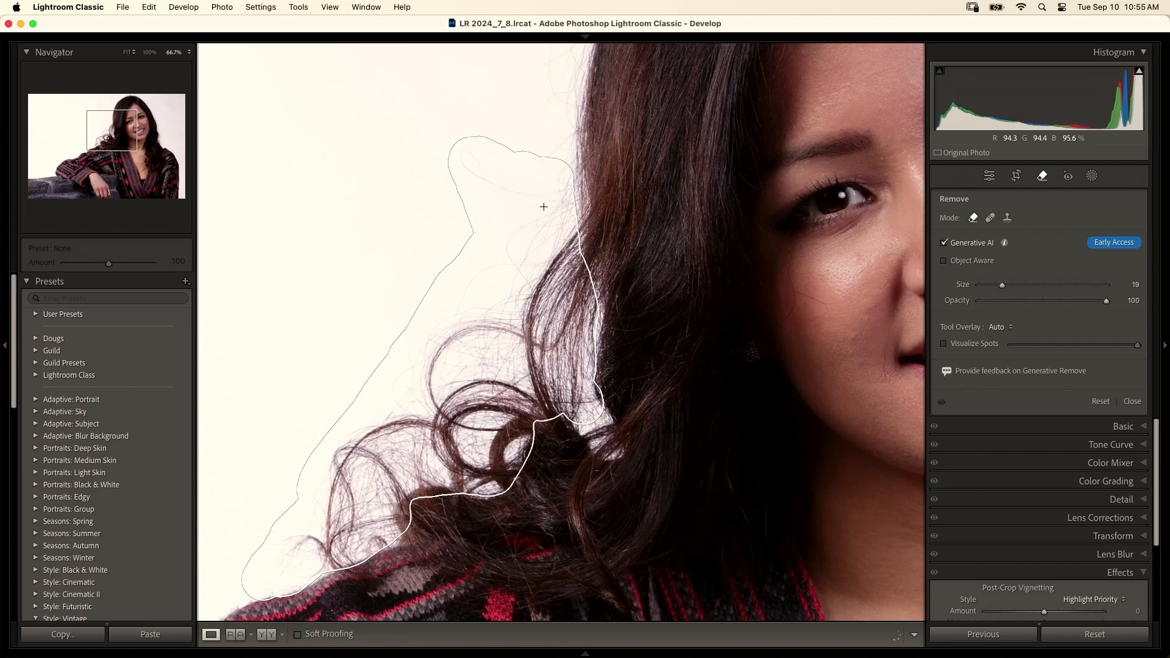
pyautogui.moveTo(553, 288); pyautogui.dragTo(551, 291)
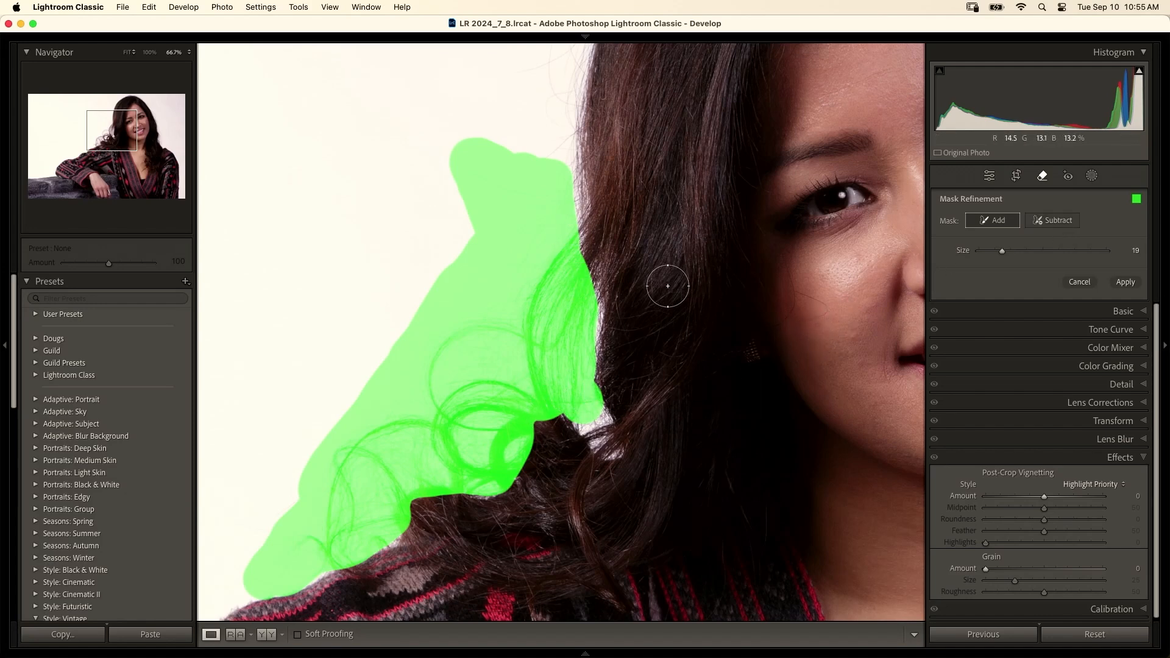
# - Extend the removal mask over the inner curls and the higher stray hairs with a size 14 brush, and apply it
pyautogui.press('[')
pyautogui.moveTo(582, 412)
pyautogui.mouseDown()
pyautogui.moveTo(548, 399)
pyautogui.moveTo(521, 425)
pyautogui.moveTo(549, 401)
pyautogui.moveTo(584, 409)
pyautogui.moveTo(602, 445)
pyautogui.moveTo(499, 490)
pyautogui.moveTo(575, 447)
pyautogui.moveTo(531, 460)
pyautogui.moveTo(526, 444)
pyautogui.moveTo(547, 436)
pyautogui.moveTo(536, 457)
pyautogui.moveTo(447, 502)
pyautogui.moveTo(529, 465)
pyautogui.moveTo(381, 535)
pyautogui.moveTo(513, 490)
pyautogui.moveTo(420, 505)
pyautogui.moveTo(580, 458)
pyautogui.moveTo(591, 426)
pyautogui.moveTo(602, 441)
pyautogui.moveTo(582, 381)
pyautogui.moveTo(589, 307)
pyautogui.moveTo(572, 180)
pyautogui.moveTo(547, 174)
pyautogui.moveTo(555, 76)
pyautogui.mouseUp()
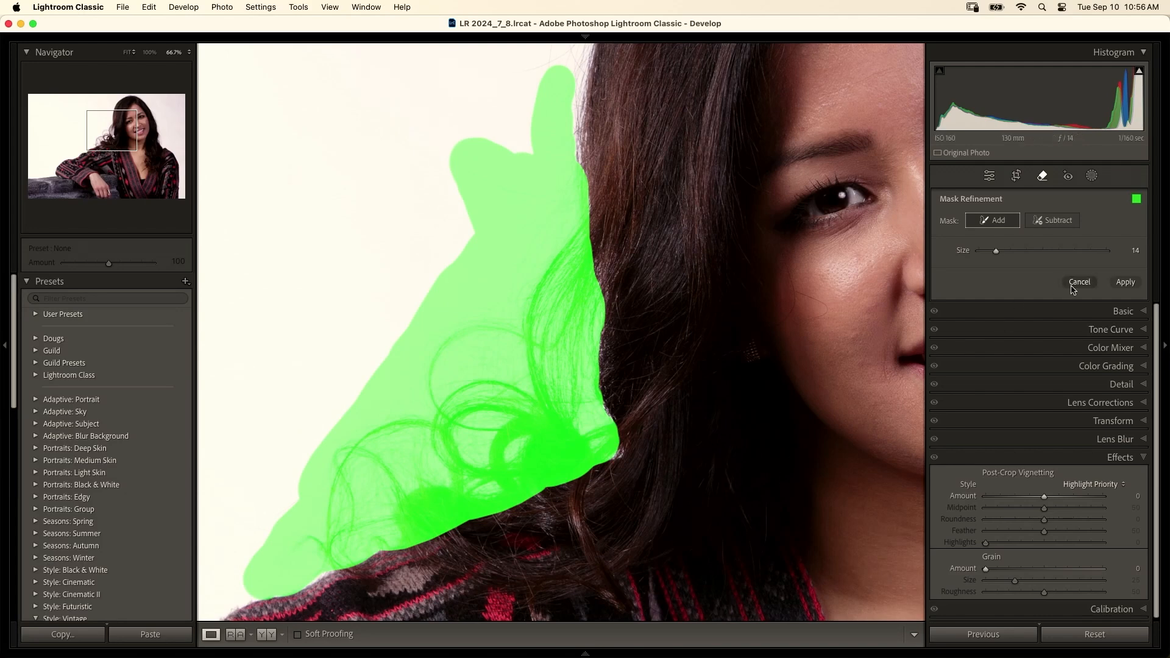
pyautogui.click(1126, 286)
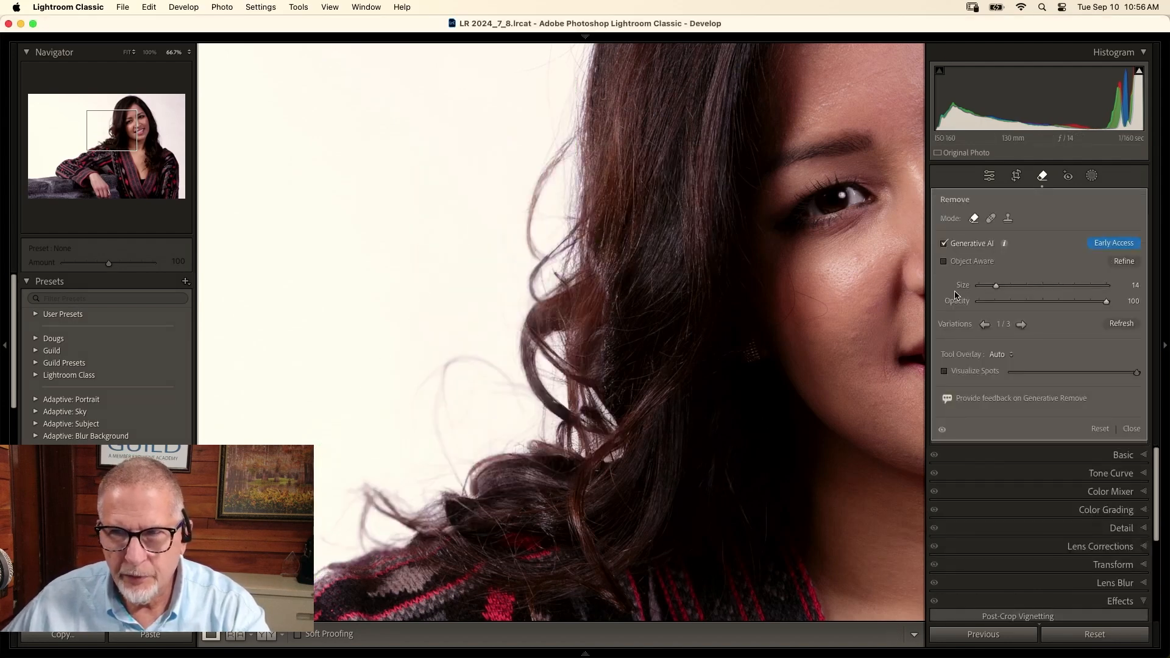
# - Compare the three generated hair variations, keep variation 3 and close the Remove tool
pyautogui.click(1022, 325)
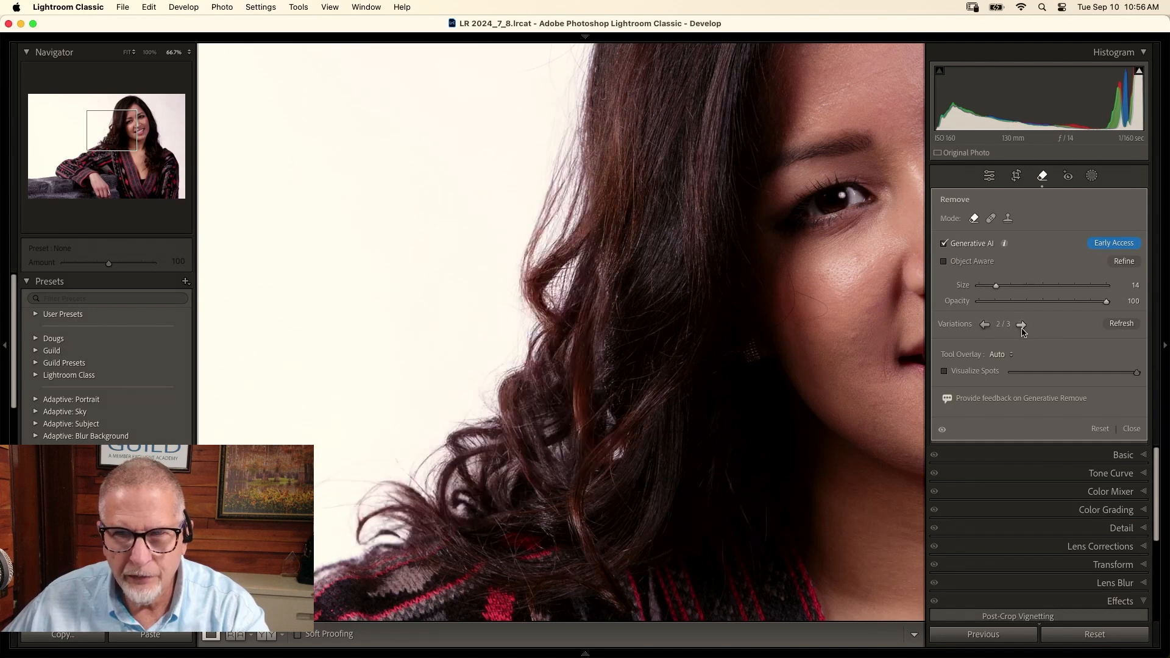
pyautogui.click(1021, 325)
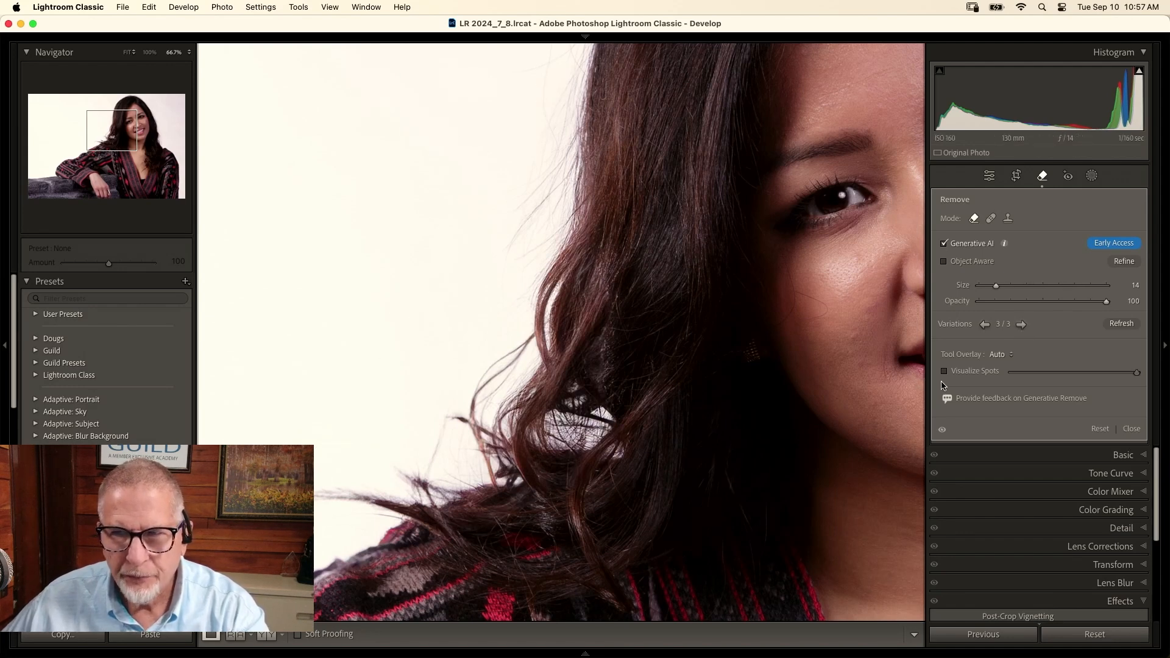
pyautogui.click(985, 325)
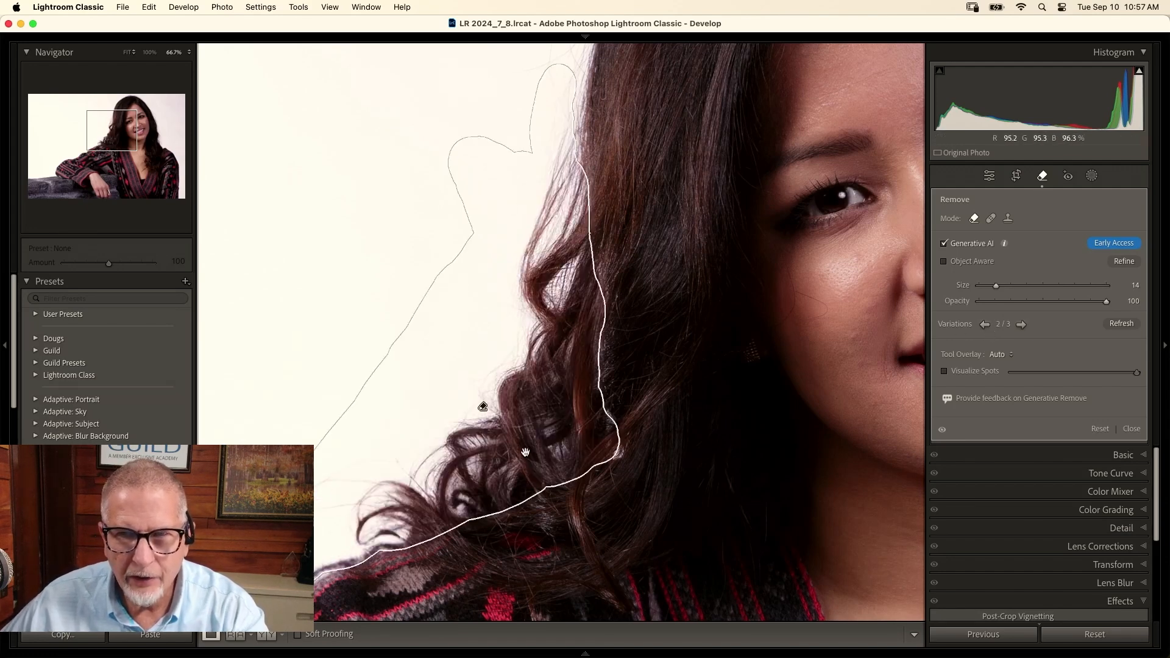
pyautogui.click(985, 324)
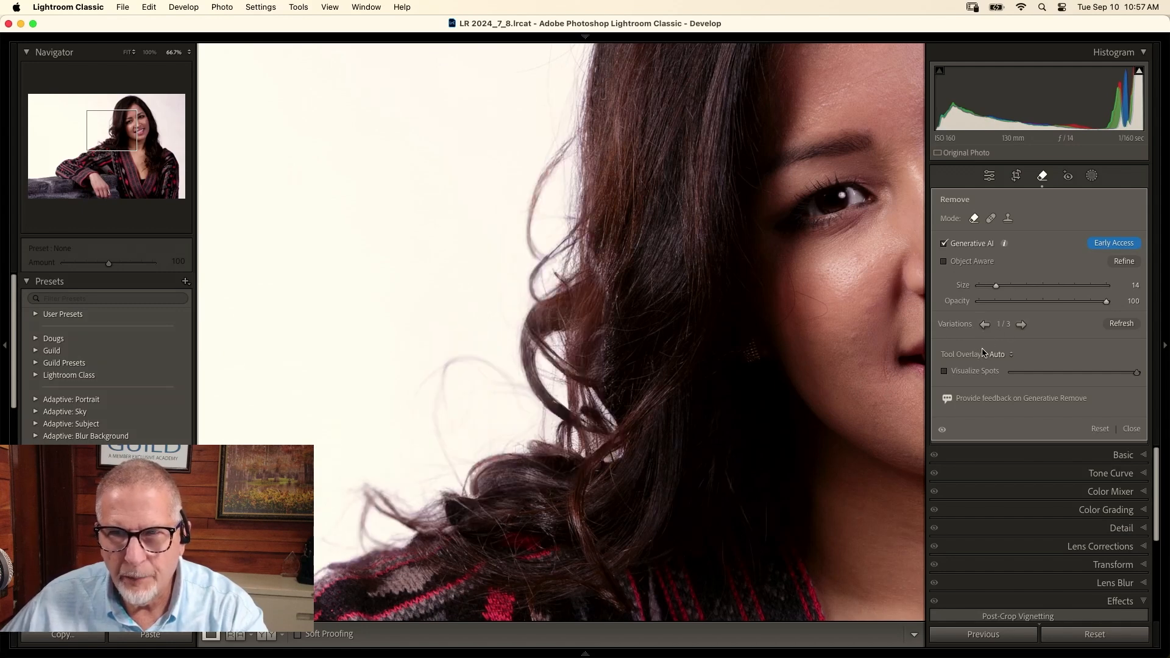
pyautogui.click(1021, 325)
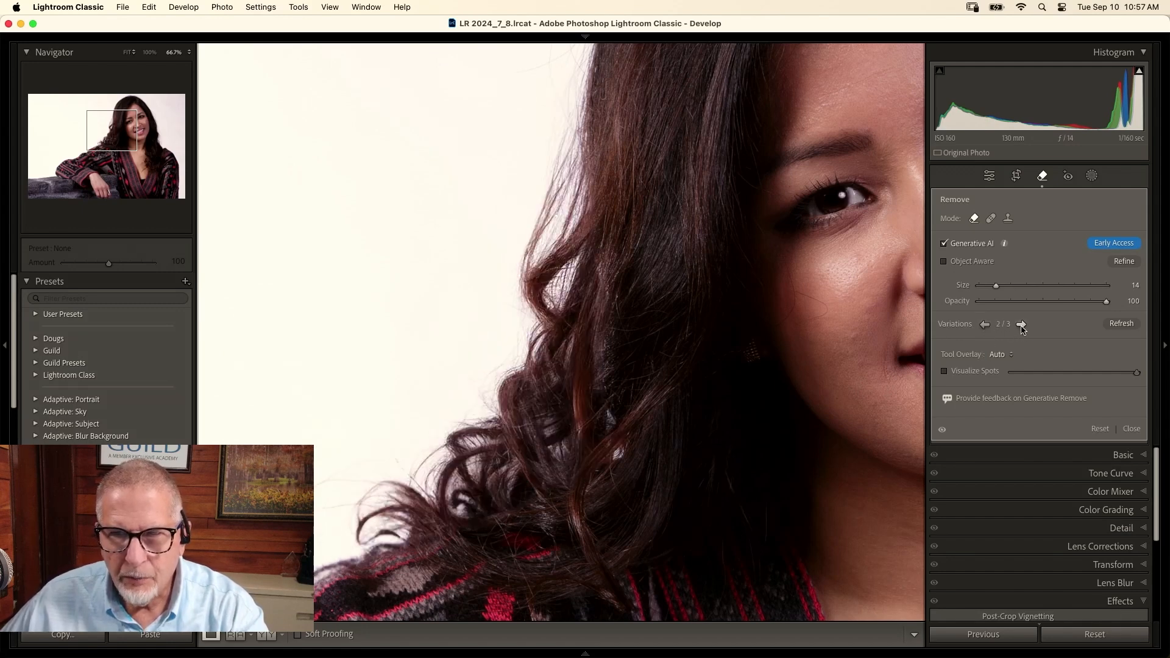
pyautogui.click(1022, 326)
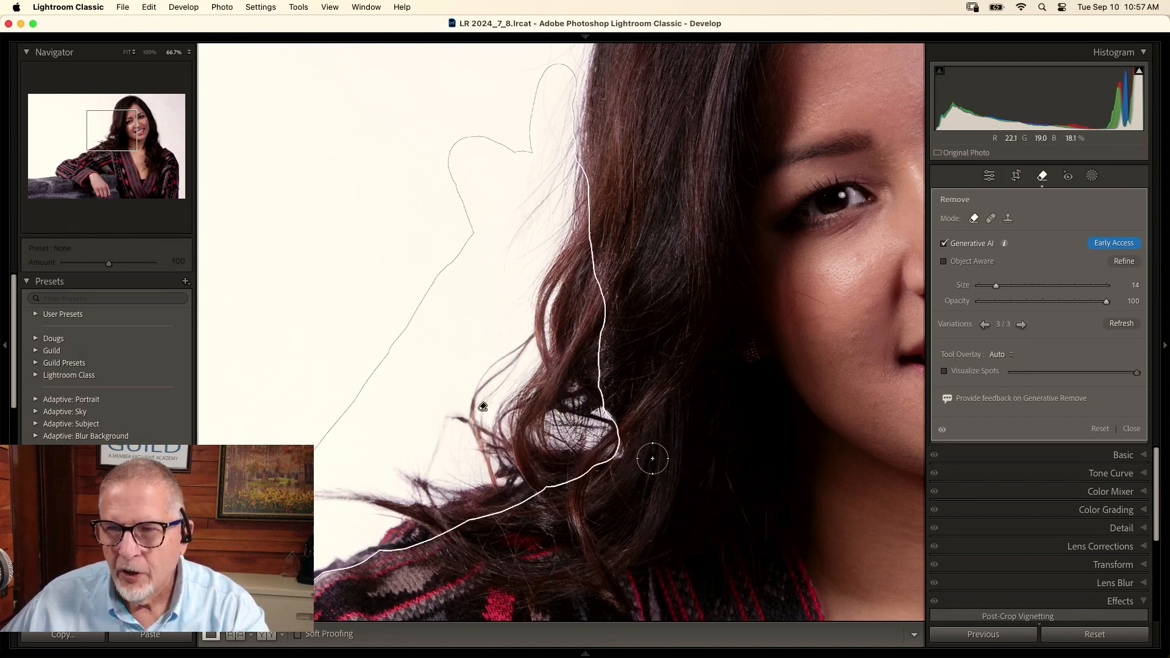
pyautogui.click(1132, 429)
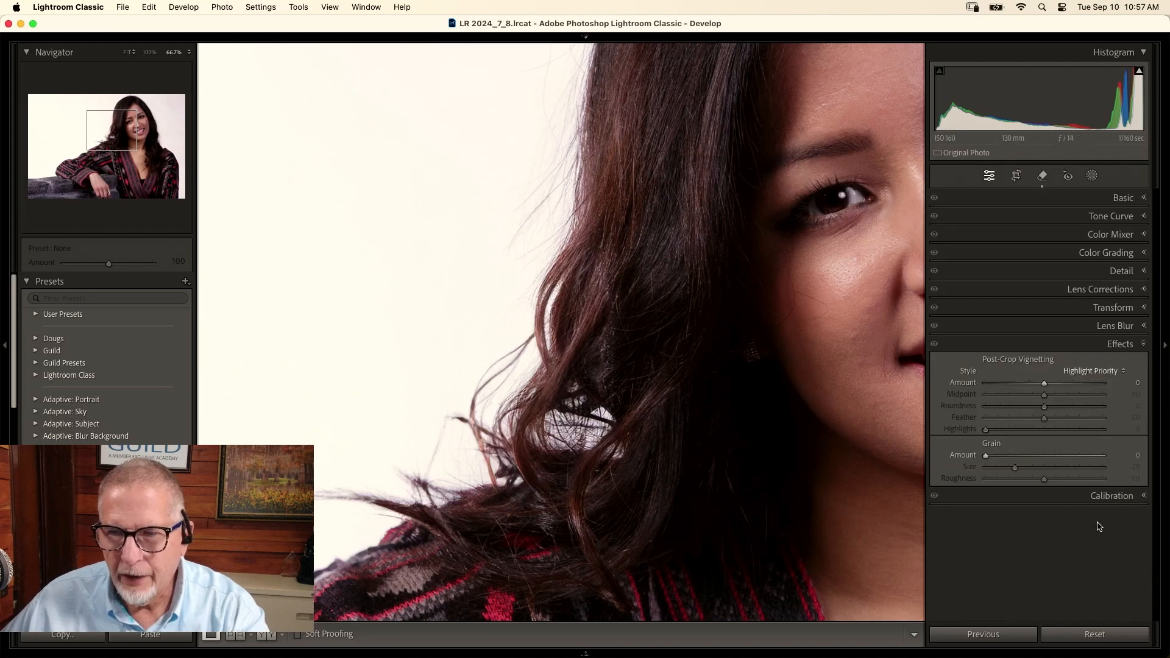
# - Compare the cleaned-up hair with the original photo by toggling the before and after views
pyautogui.press('\\')
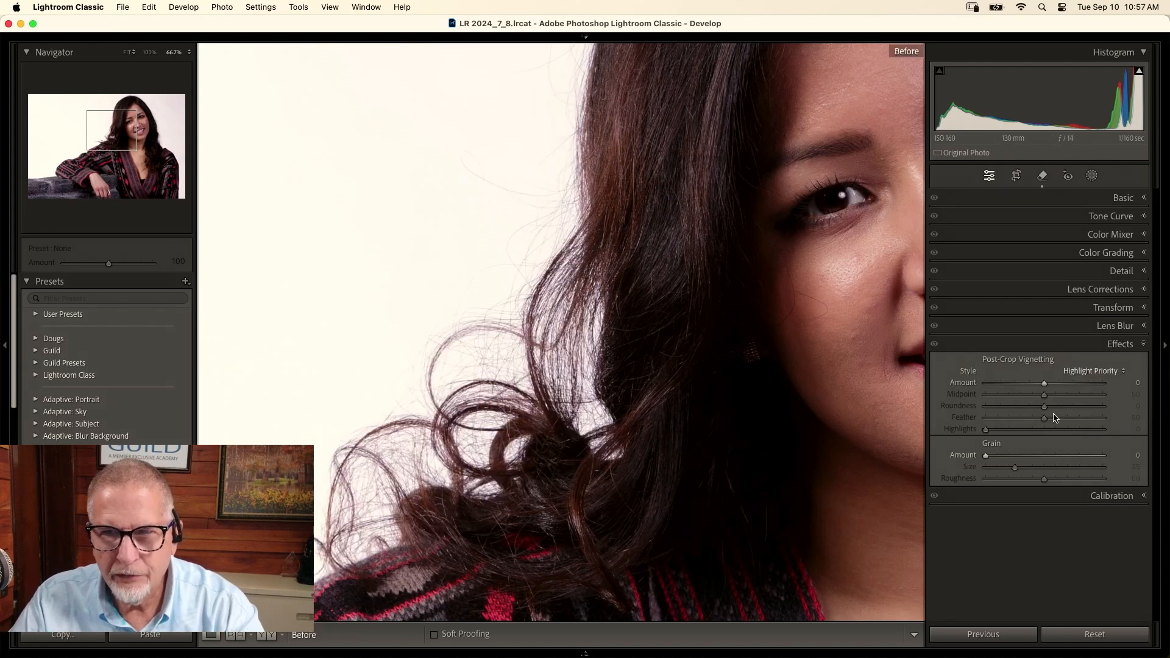
pyautogui.press('\\')
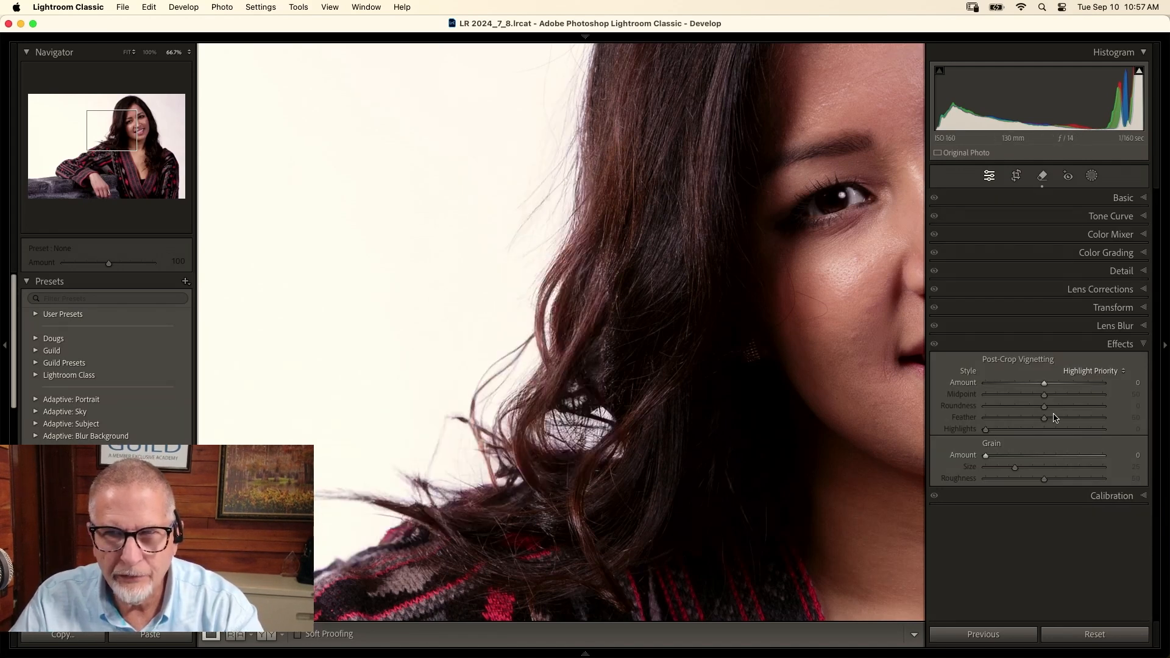
pyautogui.press('\\')
pyautogui.press('\\')
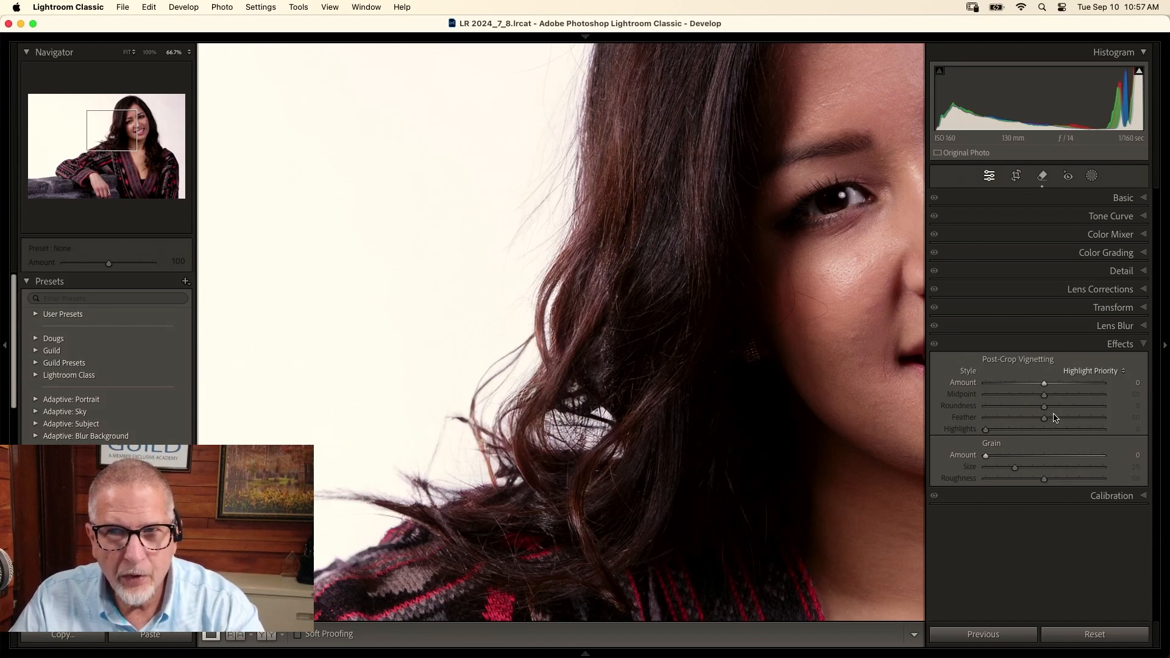
# - Paint over the remaining wisps and loose strands beside the hair down to the shoulder with a size 14 Generative AI Remove brush, and apply it
pyautogui.press('\\')
pyautogui.press('\\')
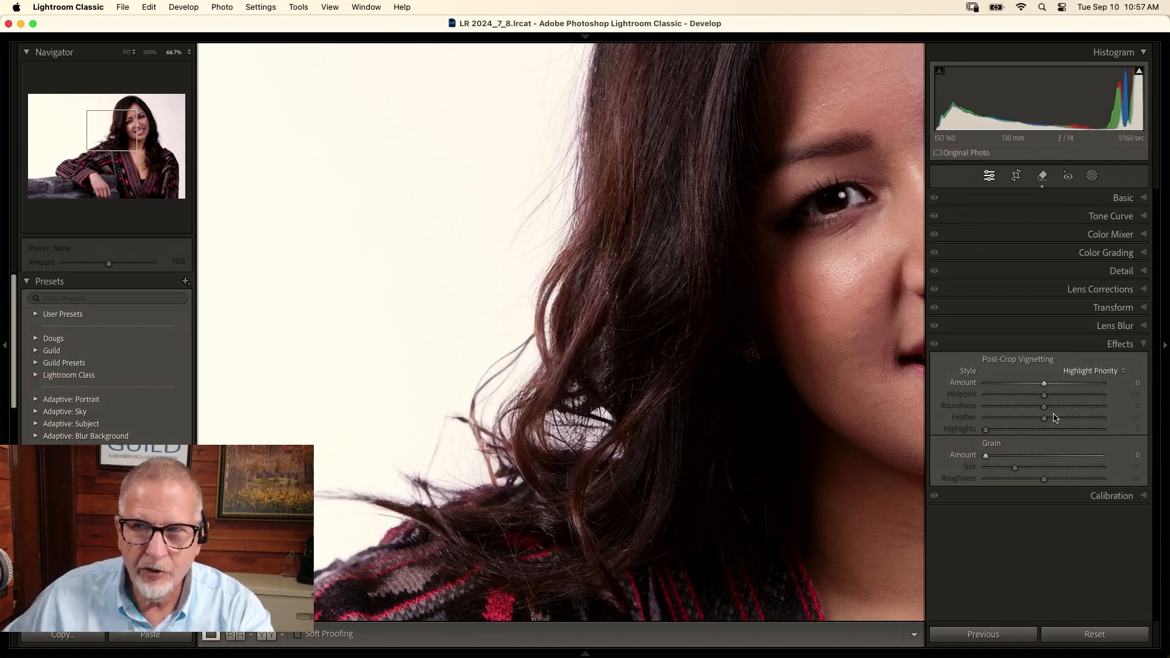
pyautogui.click(1042, 176)
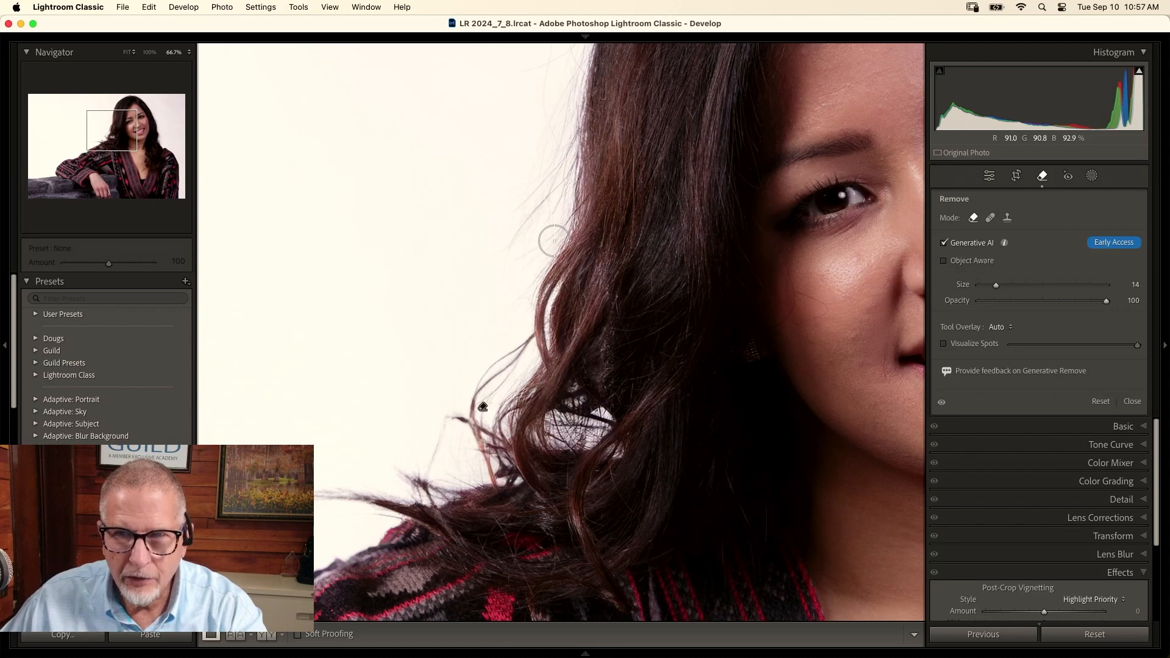
pyautogui.moveTo(554, 242)
pyautogui.mouseDown()
pyautogui.moveTo(529, 323)
pyautogui.moveTo(534, 367)
pyautogui.moveTo(581, 426)
pyautogui.moveTo(494, 459)
pyautogui.moveTo(468, 444)
pyautogui.moveTo(496, 347)
pyautogui.moveTo(539, 411)
pyautogui.moveTo(457, 439)
pyautogui.moveTo(427, 487)
pyautogui.moveTo(396, 472)
pyautogui.moveTo(302, 496)
pyautogui.mouseUp()
pyautogui.moveTo(396, 480)
pyautogui.mouseDown()
pyautogui.moveTo(443, 435)
pyautogui.moveTo(427, 431)
pyautogui.moveTo(549, 240)
pyautogui.moveTo(554, 153)
pyautogui.moveTo(529, 224)
pyautogui.moveTo(534, 185)
pyautogui.moveTo(496, 294)
pyautogui.mouseUp()
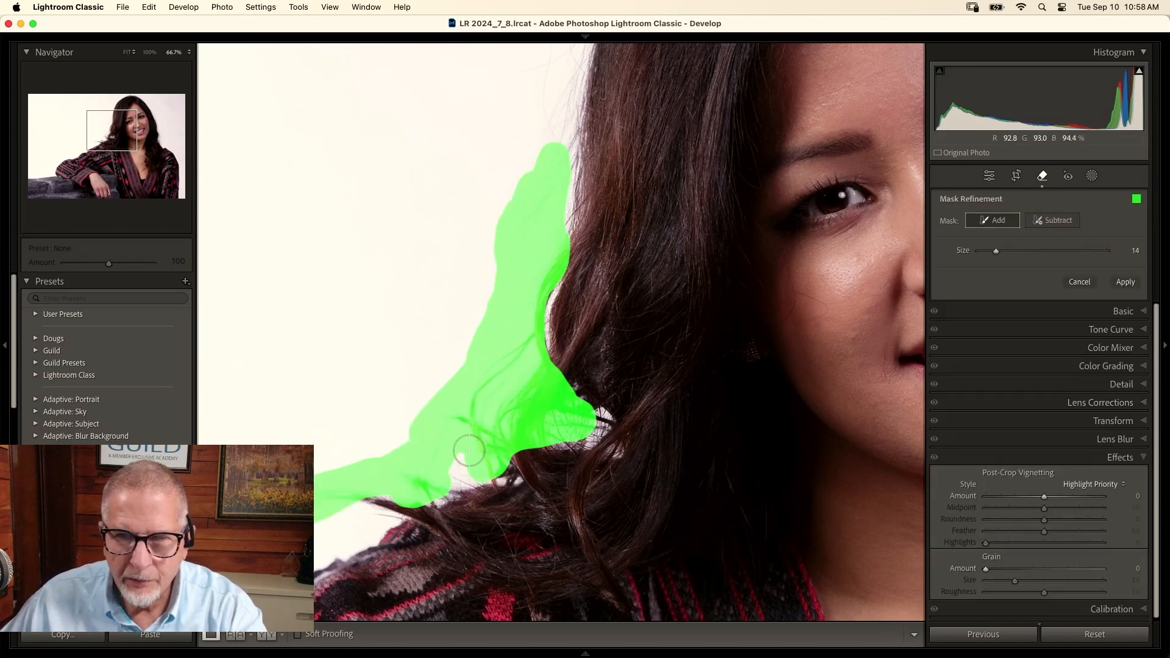
pyautogui.moveTo(468, 451); pyautogui.dragTo(448, 478)
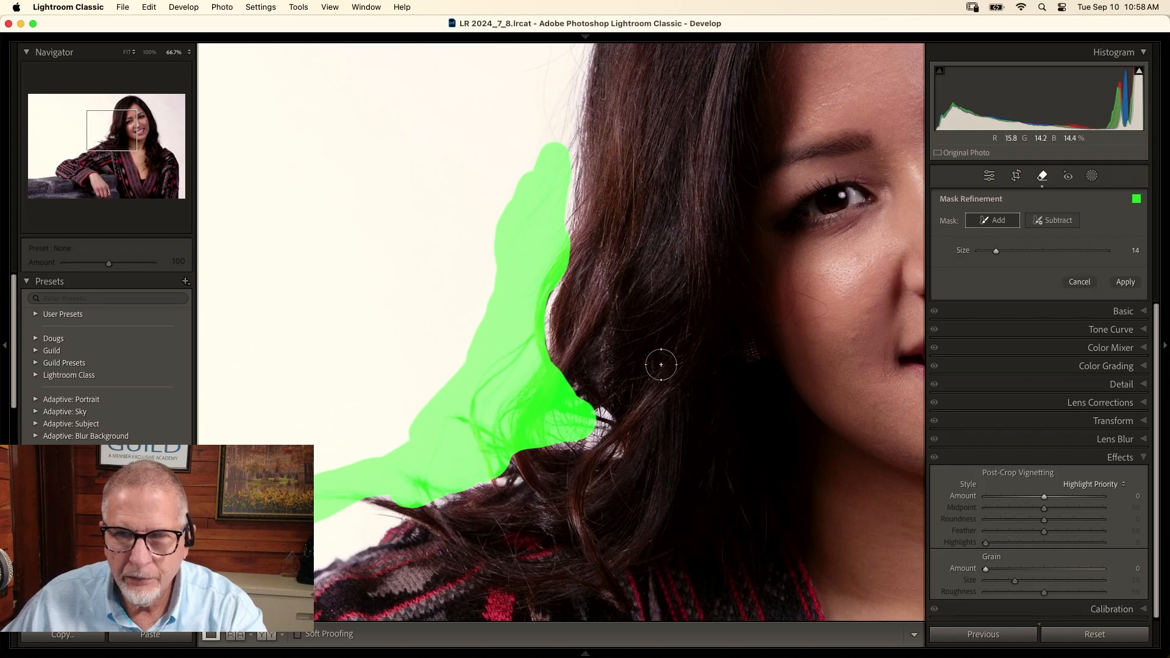
pyautogui.click(1126, 283)
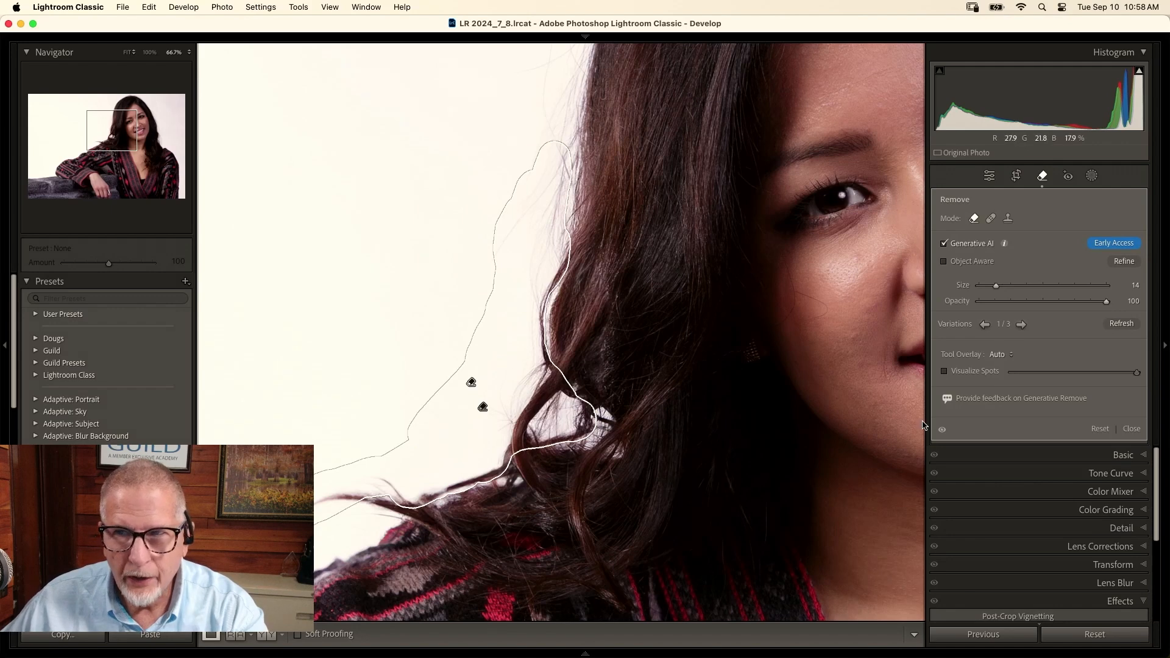
# - Go through the generated variations for the wisps above the shoulder, keep variation 3 and close the Remove tool
pyautogui.click(1021, 325)
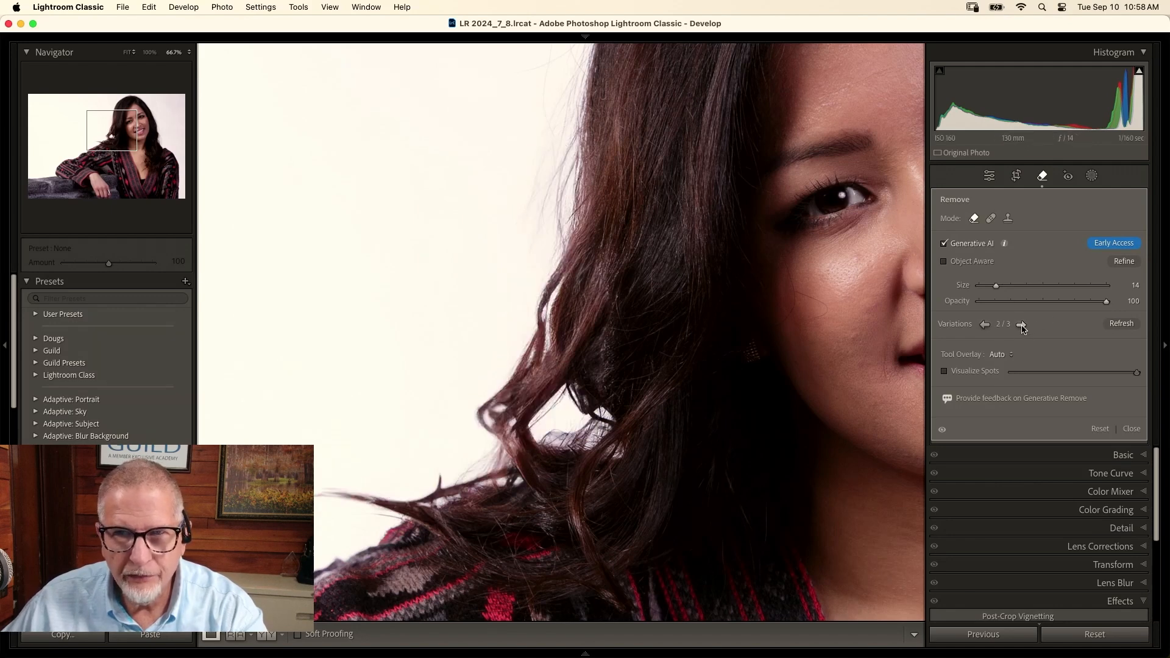
pyautogui.click(1021, 325)
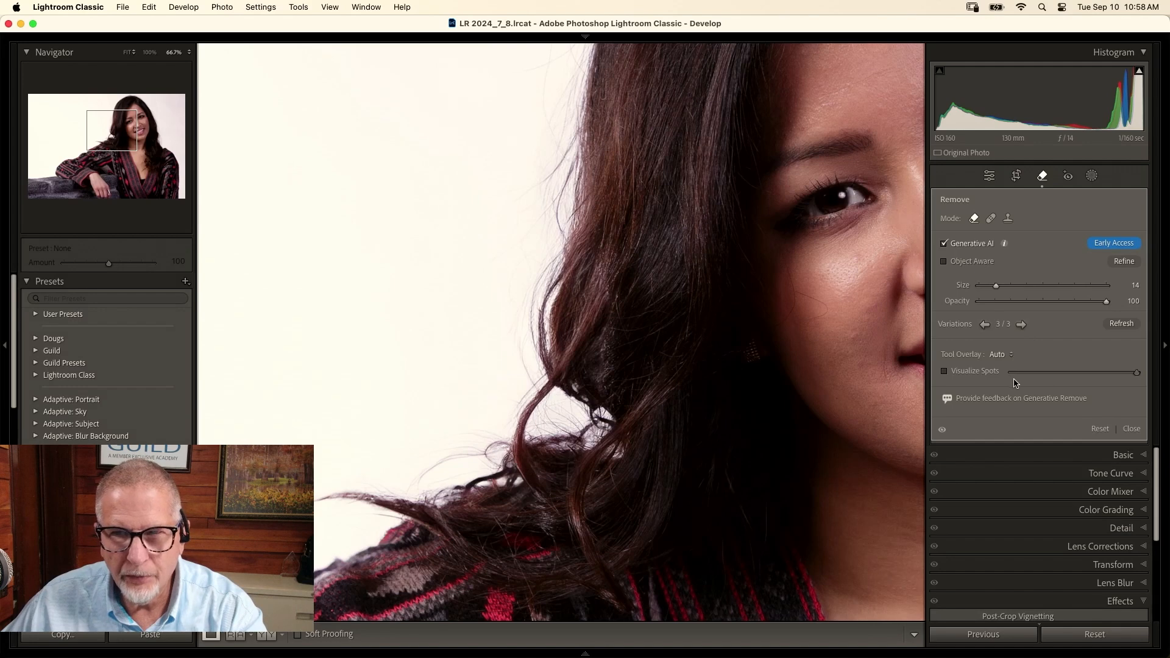
pyautogui.click(1131, 428)
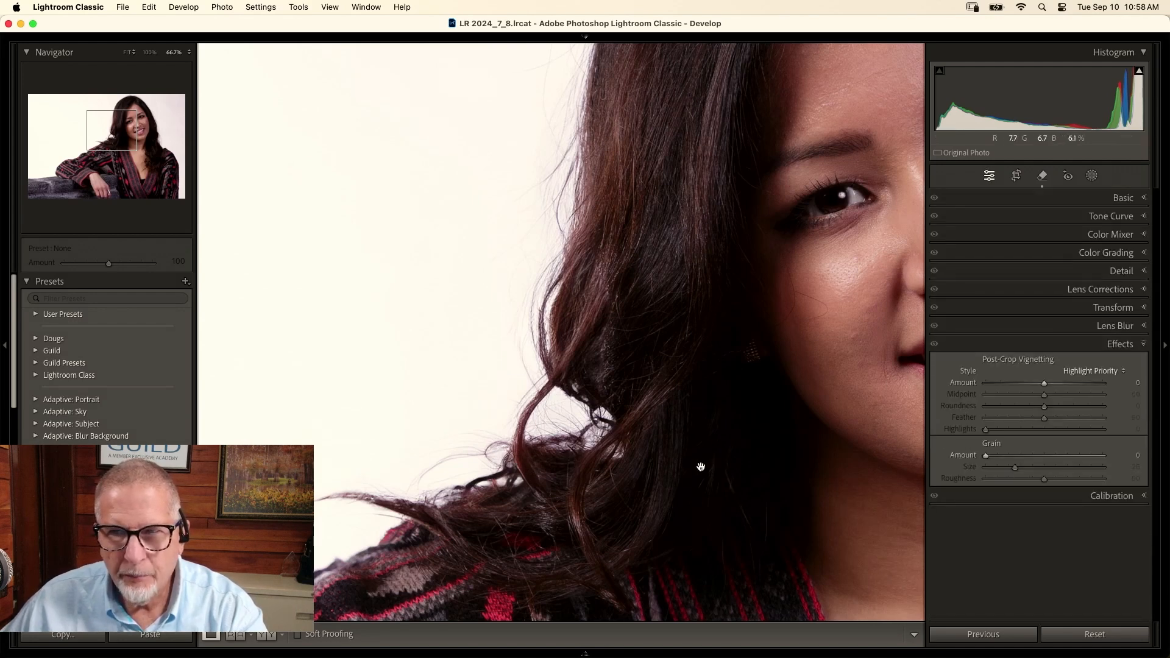
# - Compare the retouched curls with the original photo by switching between the before and after views
pyautogui.press('\\')
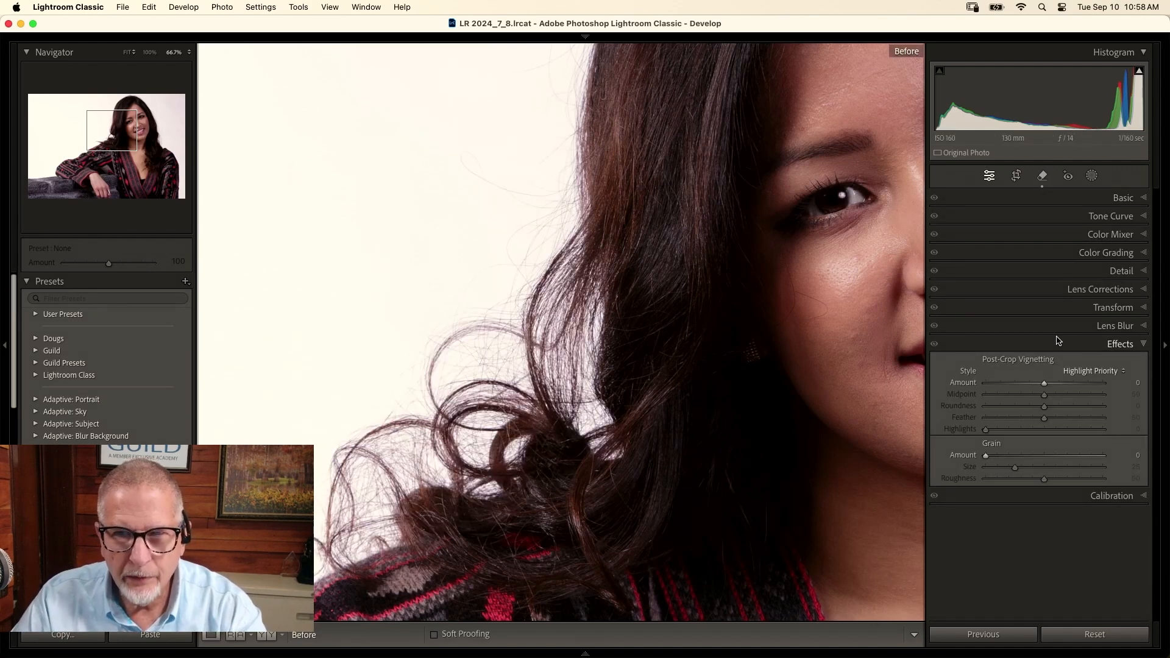
pyautogui.press('\\')
pyautogui.press('\\')
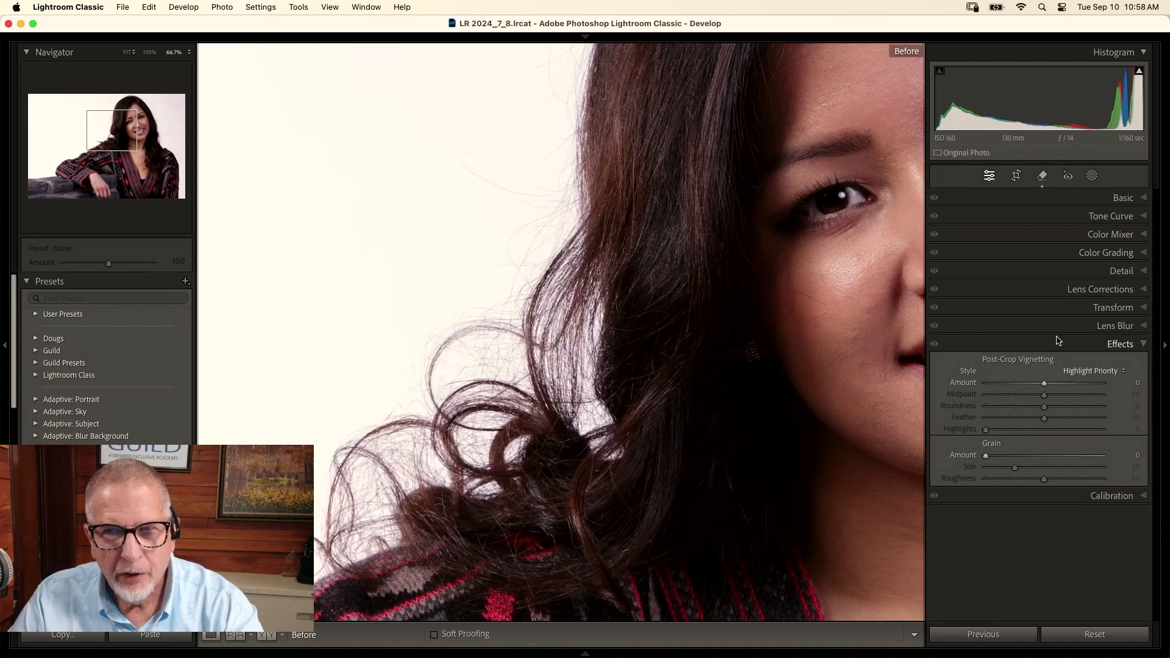
pyautogui.press('\\')
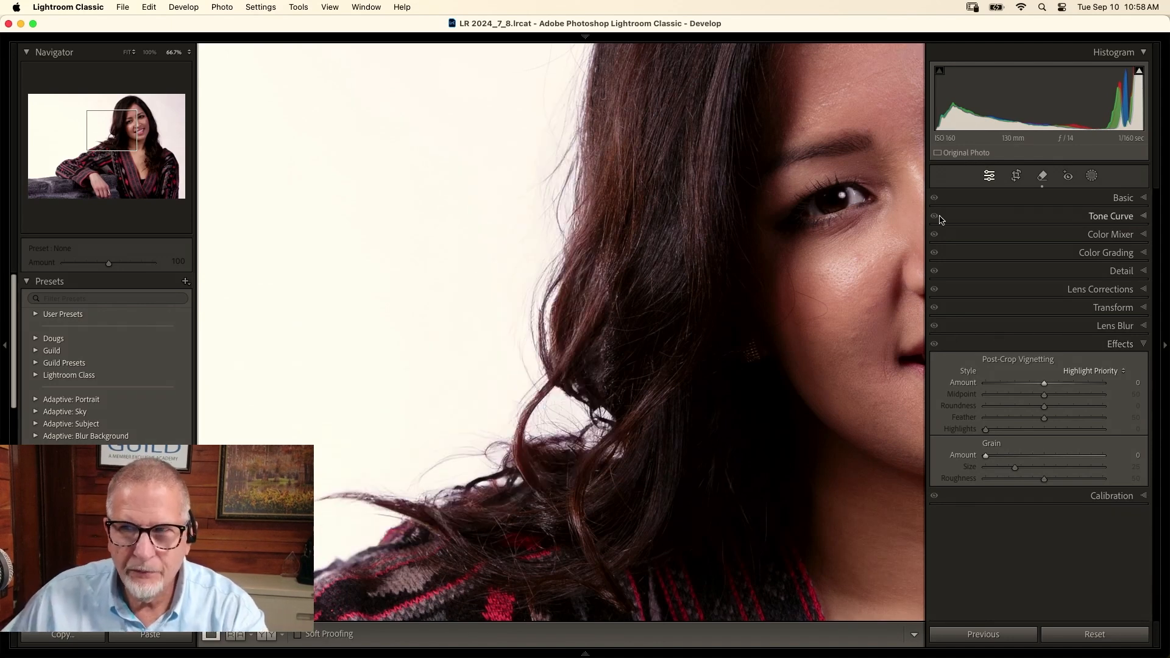
# - Remove the single curl hanging over the shoulder with a size 14 Generative AI stroke, and choose variation 3
pyautogui.click(1042, 176)
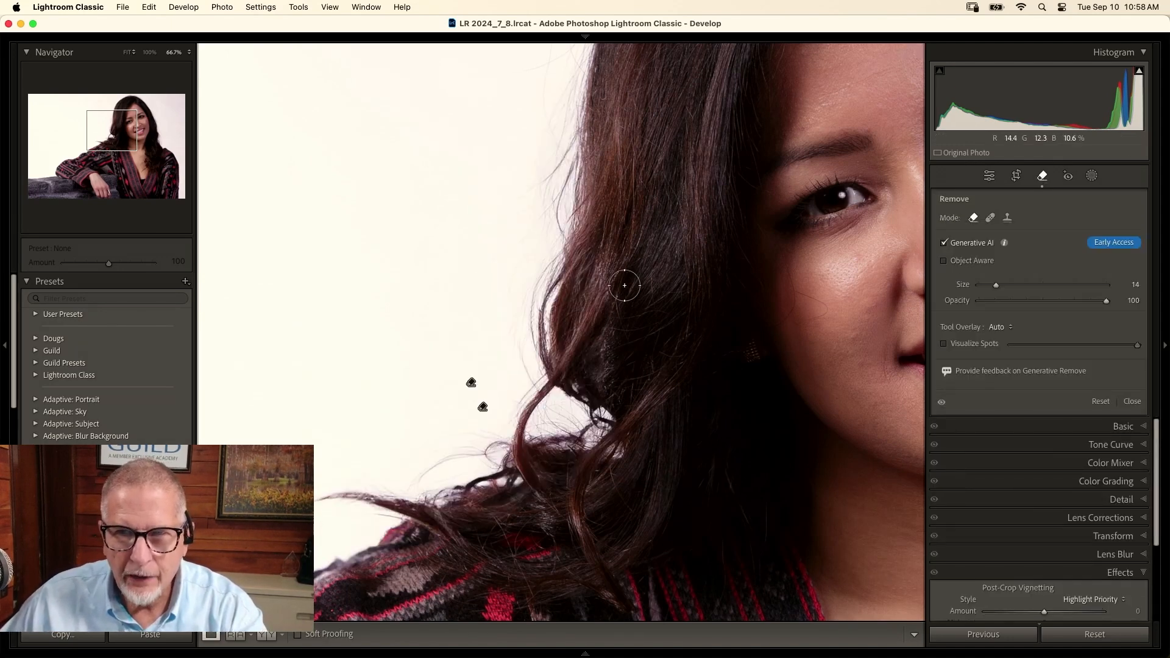
pyautogui.moveTo(592, 301)
pyautogui.mouseDown()
pyautogui.moveTo(534, 407)
pyautogui.moveTo(522, 460)
pyautogui.moveTo(549, 499)
pyautogui.mouseUp()
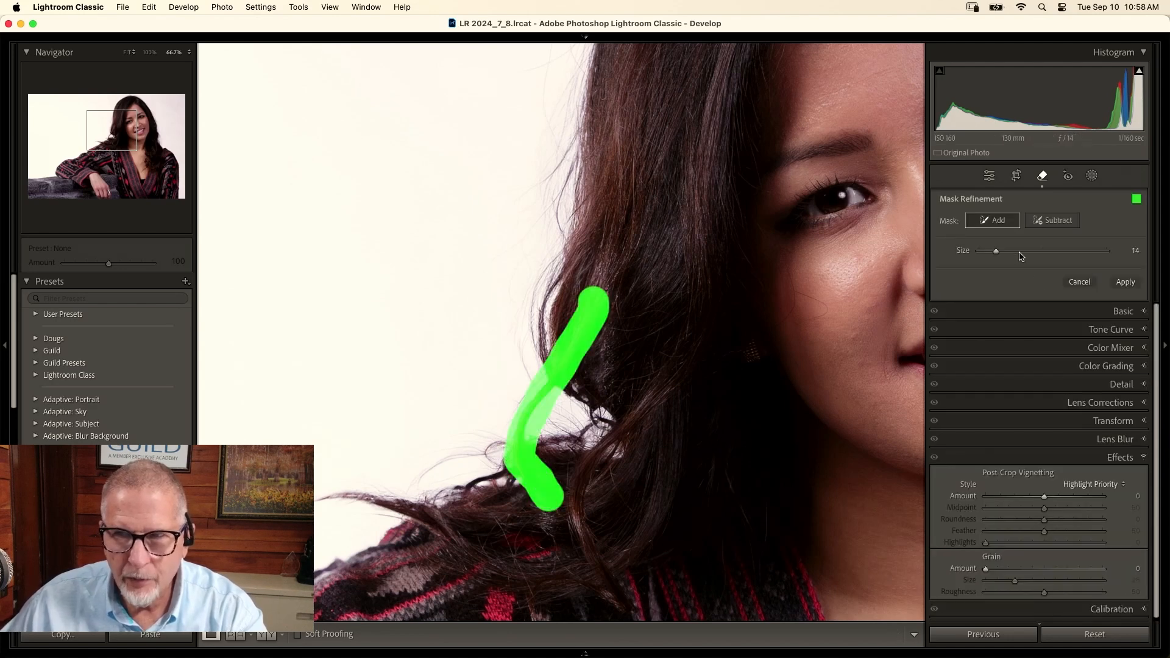
pyautogui.click(1125, 283)
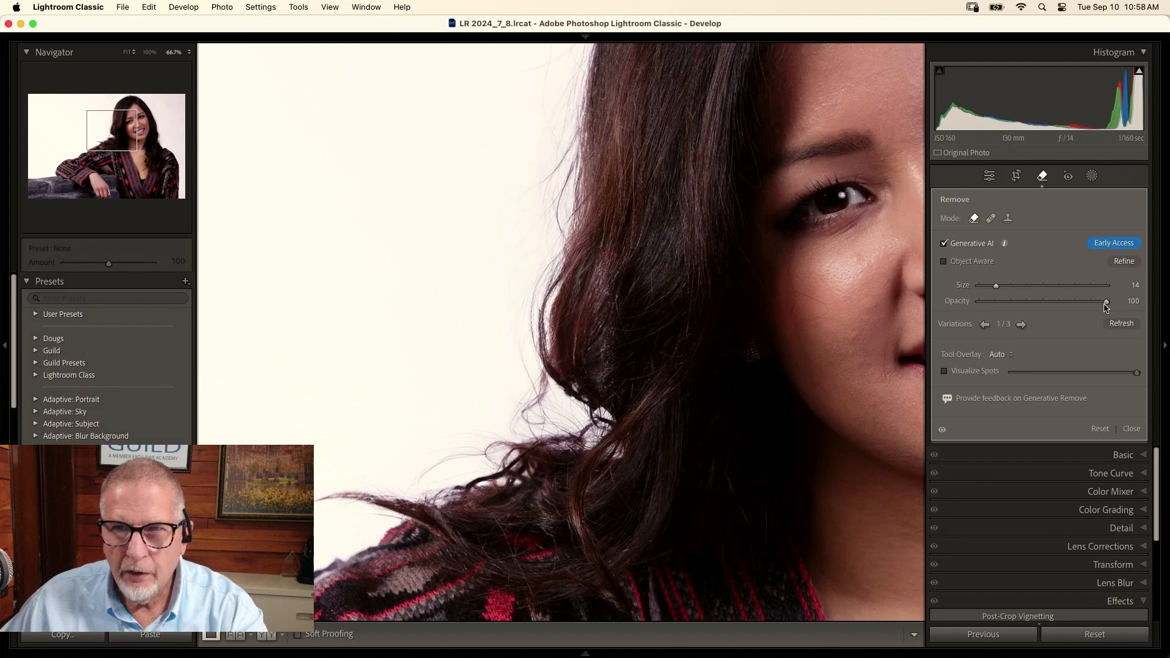
pyautogui.click(1022, 324)
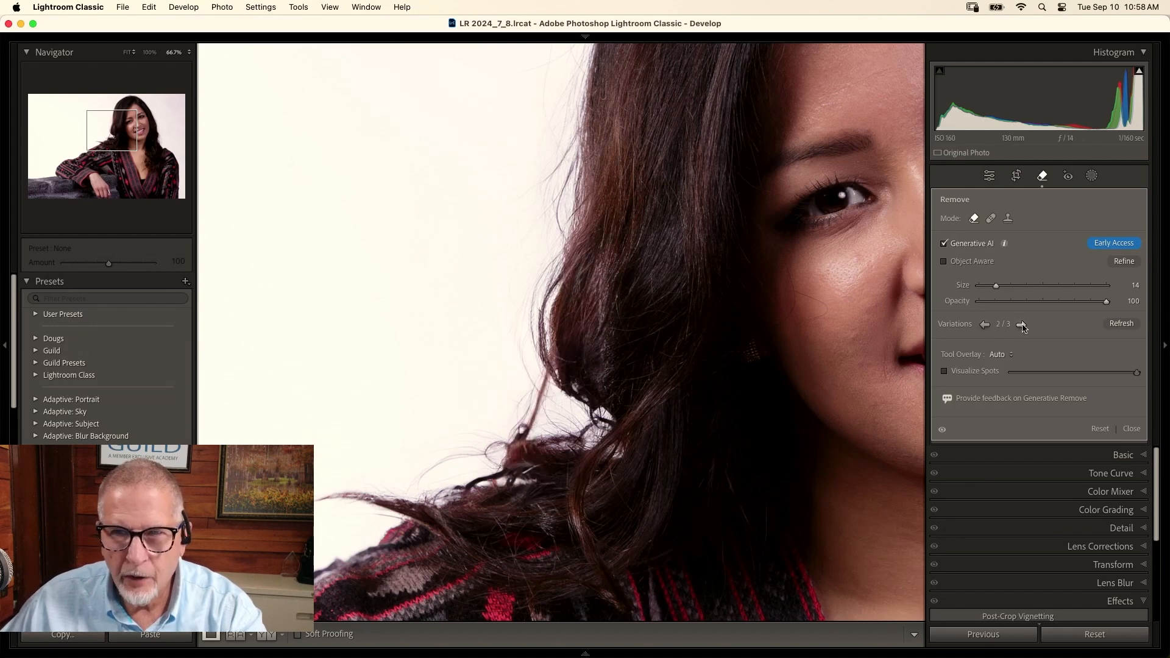
pyautogui.click(1021, 324)
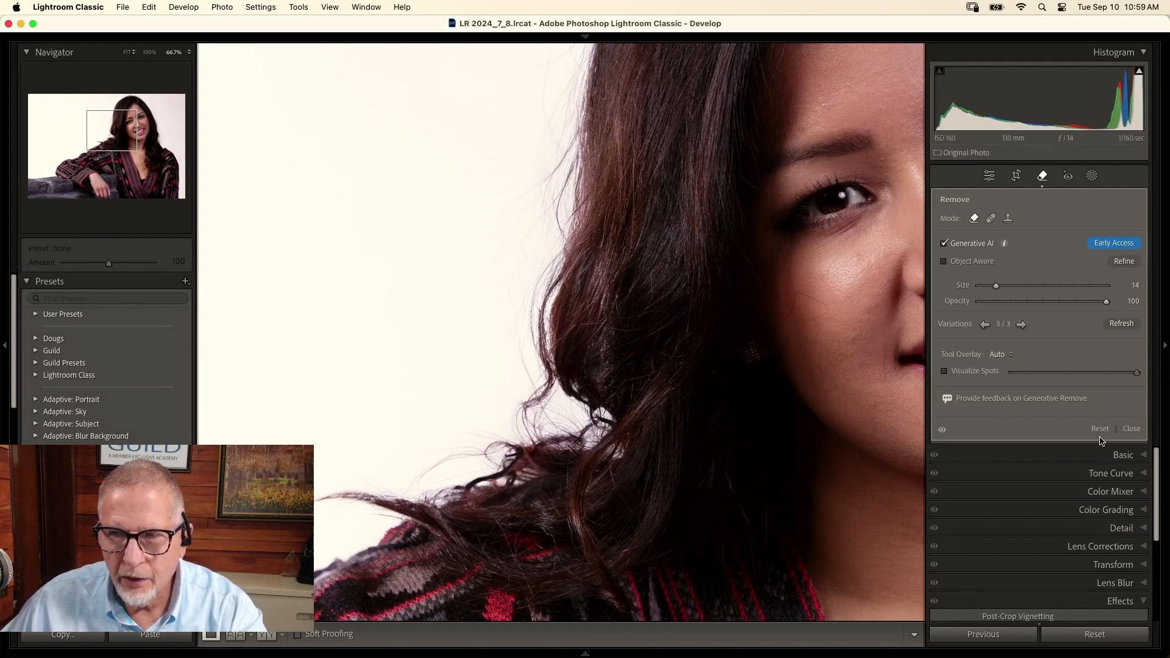
# - Remove the fine stray hairs along the hair's outer edge above the shoulder with Generative AI, and choose variation 3
pyautogui.moveTo(553, 250)
pyautogui.mouseDown()
pyautogui.moveTo(543, 367)
pyautogui.moveTo(523, 408)
pyautogui.moveTo(582, 423)
pyautogui.mouseUp()
pyautogui.click(1125, 282)
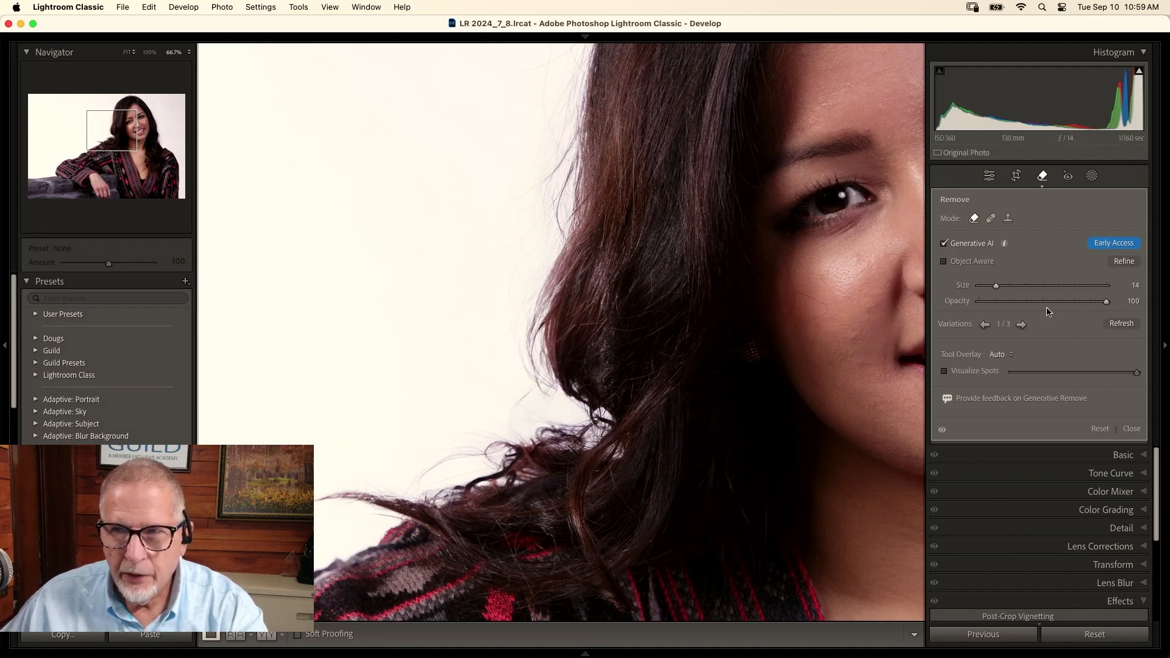
pyautogui.click(1021, 325)
pyautogui.click(1022, 325)
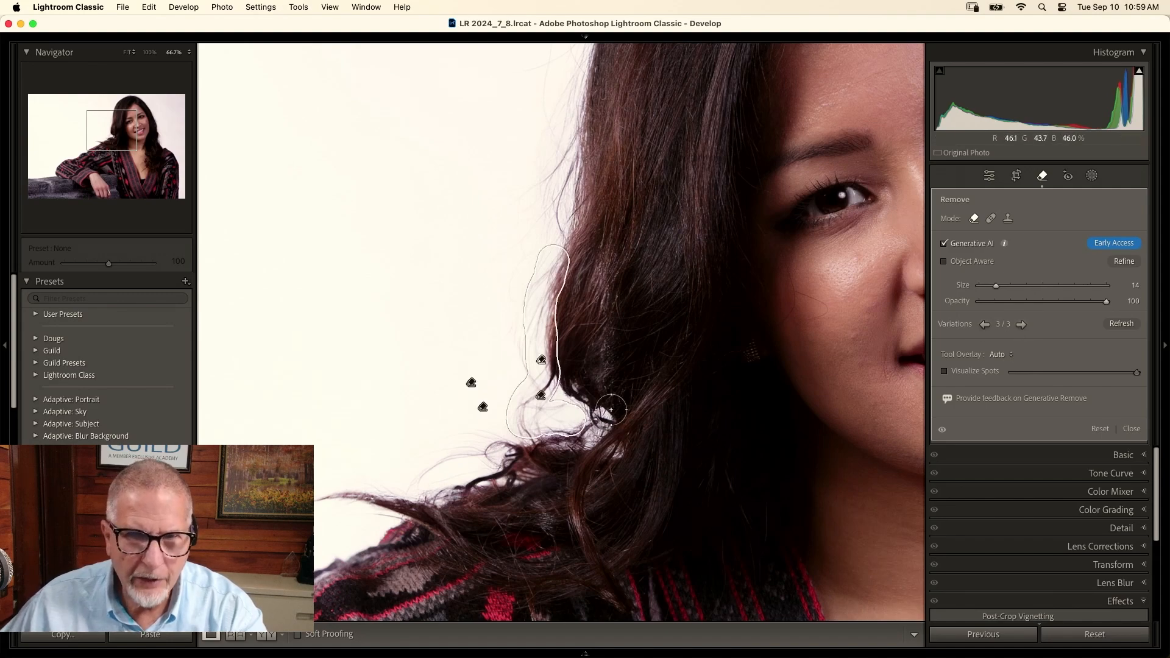
# - Paint over all the flyaway hairs on the other side of the face with the size 14 Generative AI Remove brush, and apply the removal
pyautogui.moveTo(121, 133); pyautogui.dragTo(153, 129)
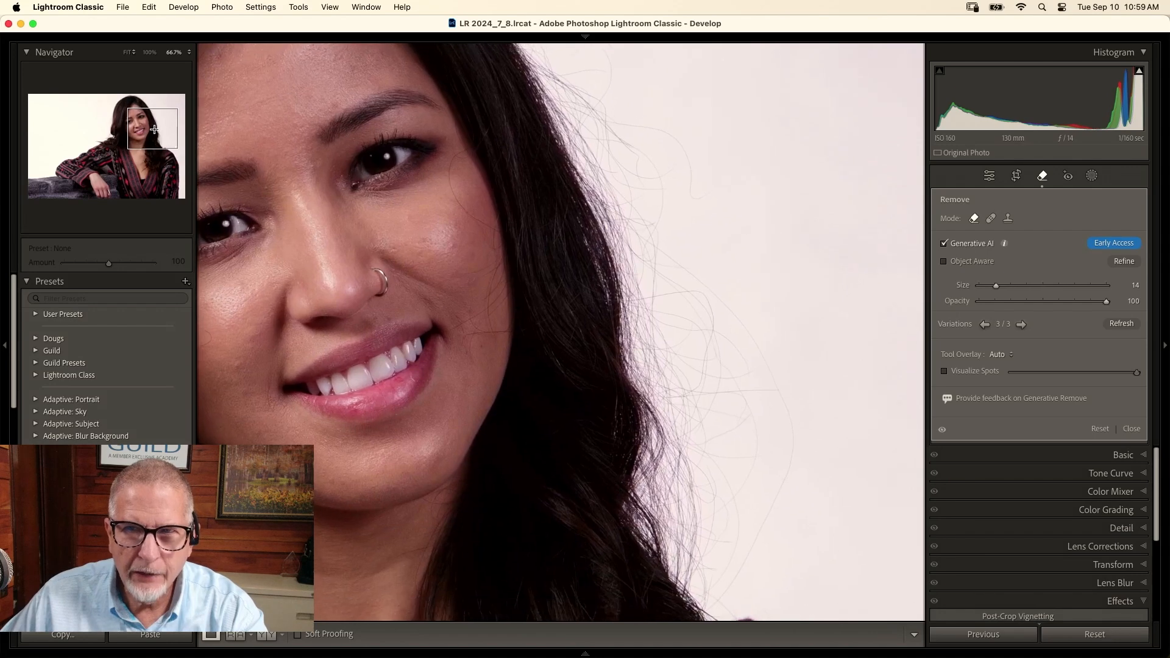
pyautogui.click(191, 53)
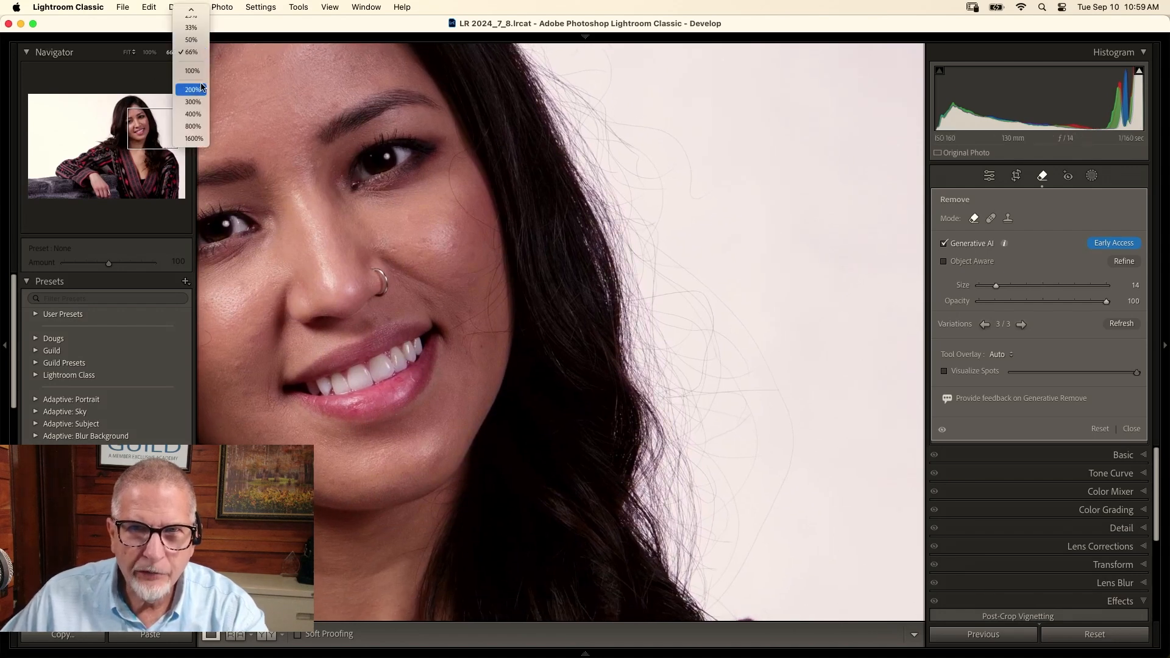
pyautogui.click(191, 40)
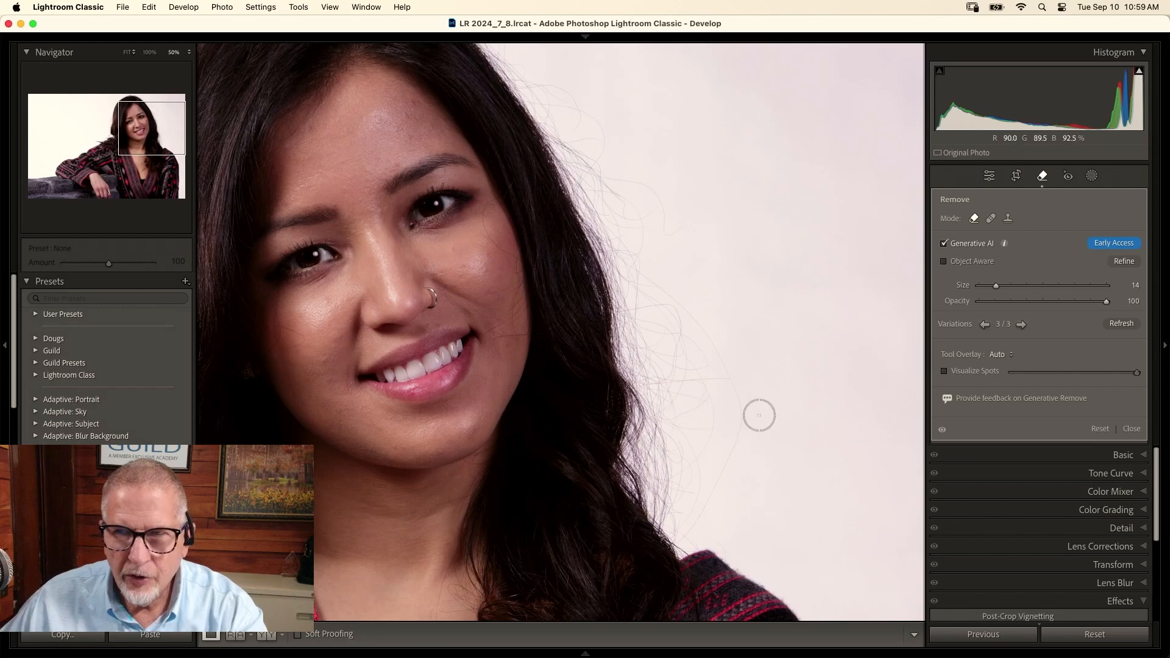
pyautogui.moveTo(539, 82)
pyautogui.mouseDown()
pyautogui.moveTo(620, 281)
pyautogui.moveTo(648, 402)
pyautogui.moveTo(643, 447)
pyautogui.moveTo(678, 533)
pyautogui.moveTo(722, 485)
pyautogui.moveTo(752, 410)
pyautogui.moveTo(703, 487)
pyautogui.moveTo(727, 436)
pyautogui.moveTo(710, 425)
pyautogui.moveTo(691, 439)
pyautogui.moveTo(690, 399)
pyautogui.moveTo(682, 466)
pyautogui.mouseUp()
pyautogui.moveTo(708, 397)
pyautogui.mouseDown()
pyautogui.moveTo(713, 354)
pyautogui.moveTo(696, 391)
pyautogui.moveTo(672, 404)
pyautogui.moveTo(661, 396)
pyautogui.moveTo(660, 315)
pyautogui.moveTo(685, 314)
pyautogui.moveTo(625, 239)
pyautogui.moveTo(606, 166)
pyautogui.moveTo(563, 94)
pyautogui.moveTo(524, 65)
pyautogui.moveTo(531, 95)
pyautogui.moveTo(640, 197)
pyautogui.moveTo(660, 232)
pyautogui.moveTo(649, 206)
pyautogui.mouseUp()
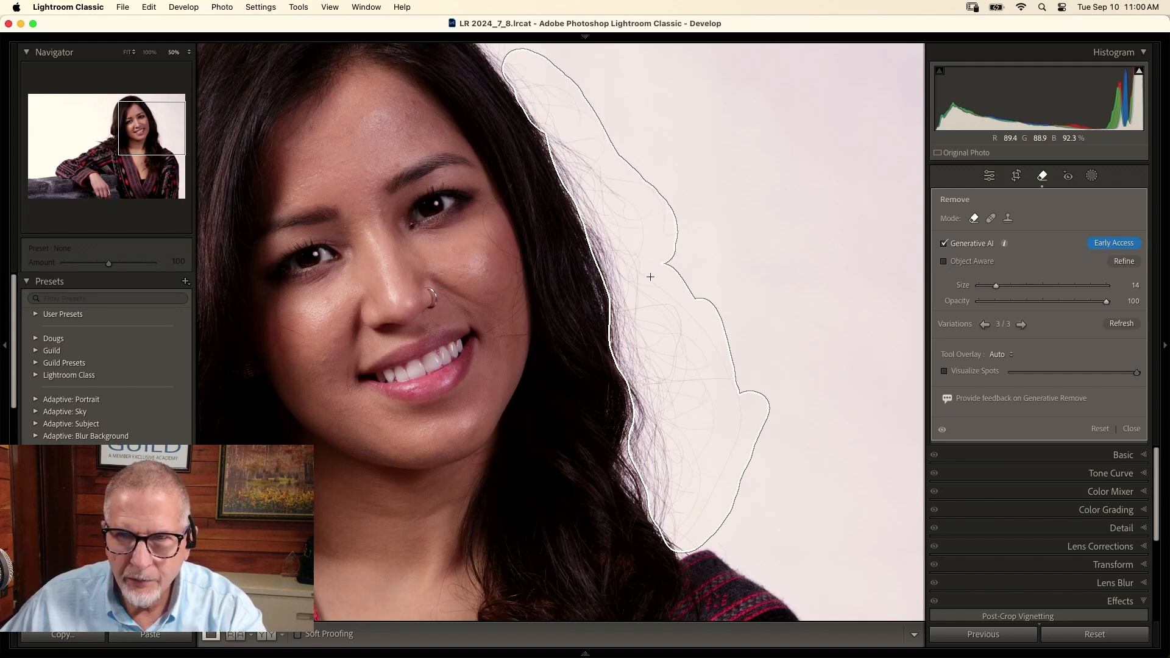
pyautogui.moveTo(675, 322); pyautogui.dragTo(696, 353)
pyautogui.moveTo(708, 427); pyautogui.dragTo(710, 436)
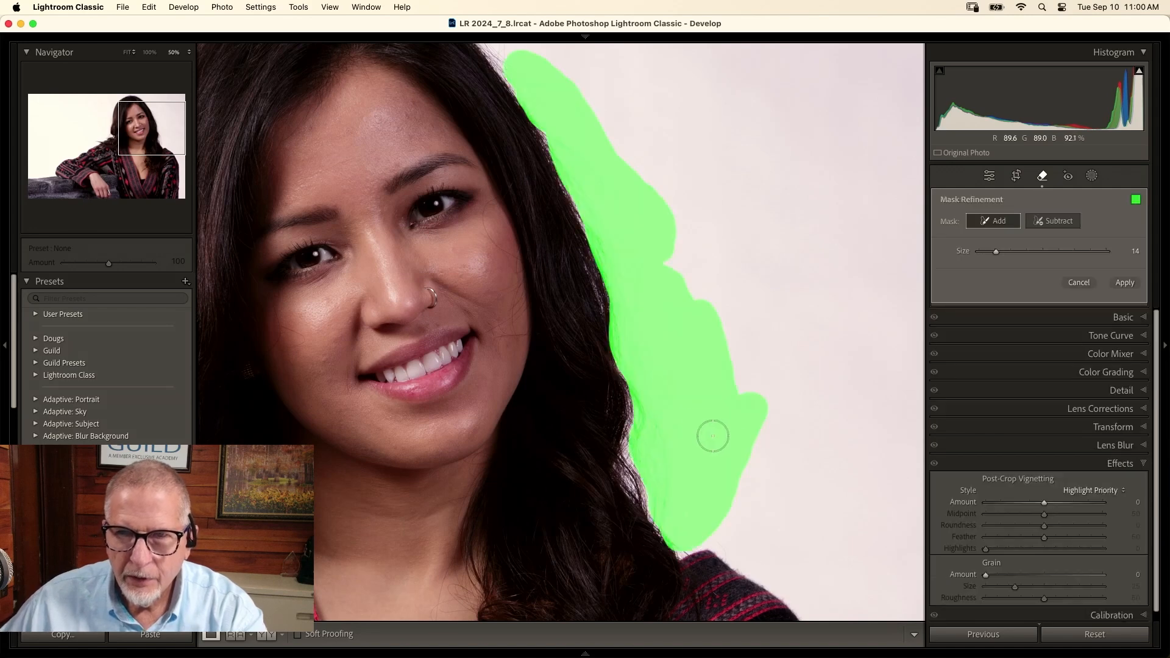
pyautogui.click(1125, 284)
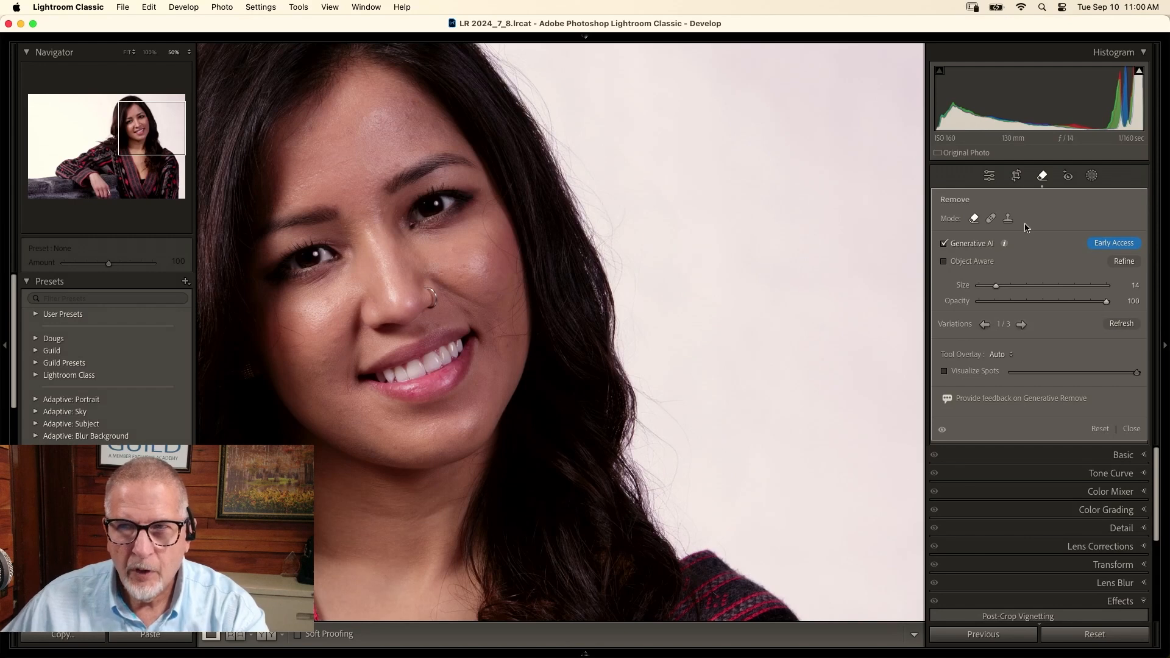
# - Compare the three variations for the flyaway hairs beside the face and return to variation 1
pyautogui.click(1021, 325)
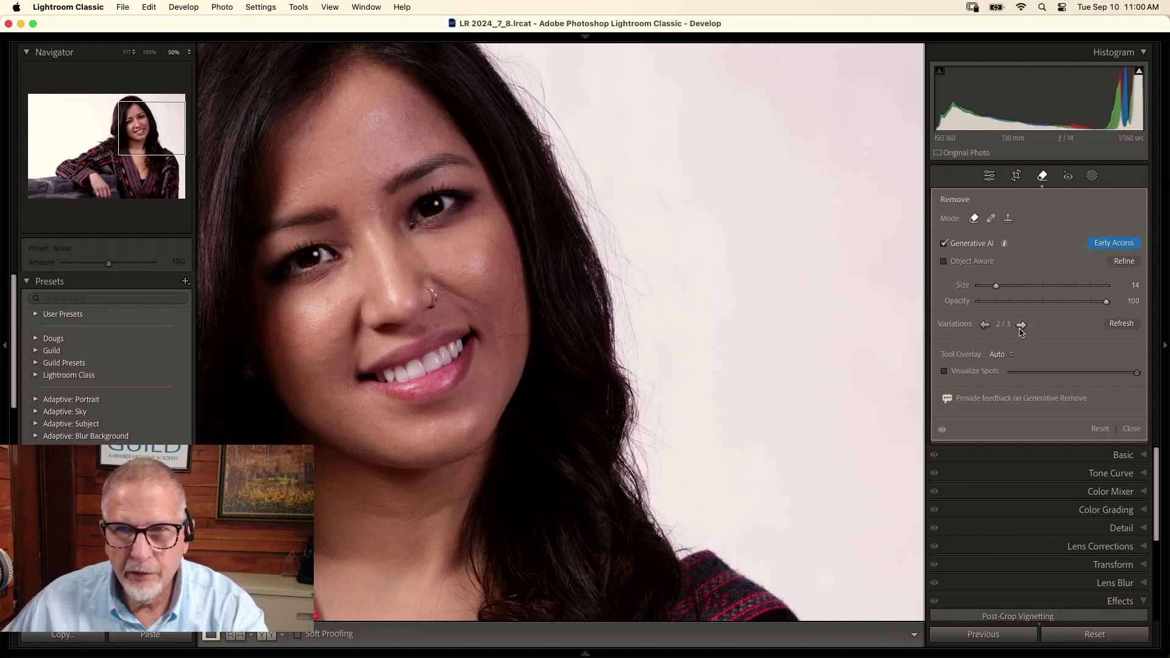
pyautogui.click(1022, 329)
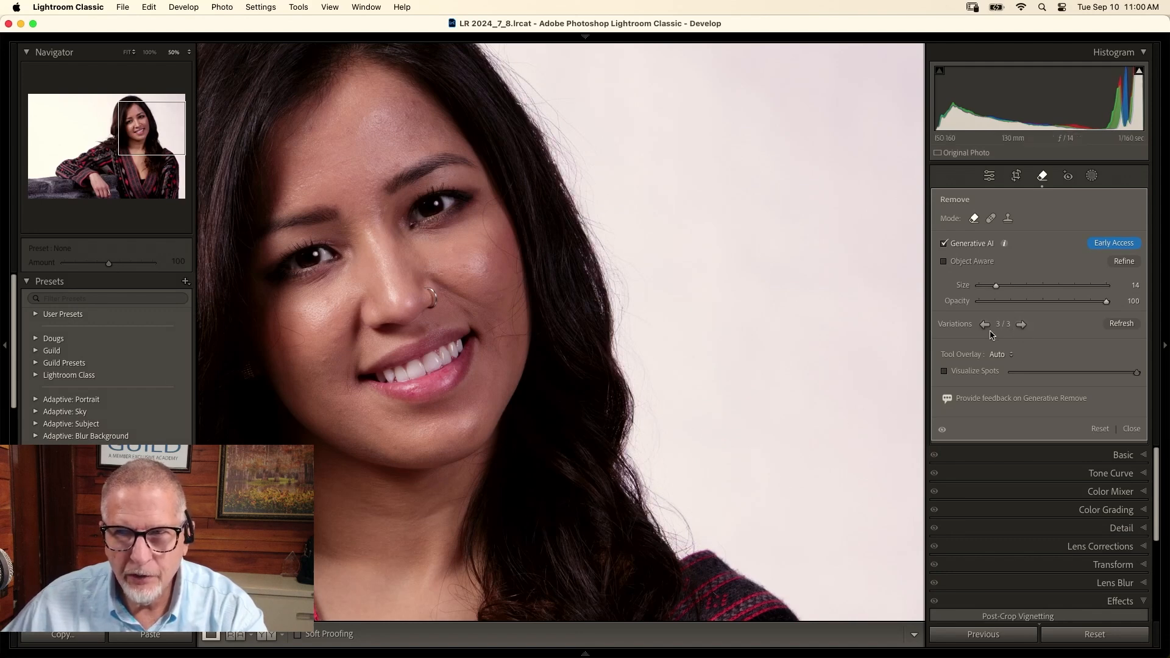
pyautogui.click(985, 327)
pyautogui.click(986, 328)
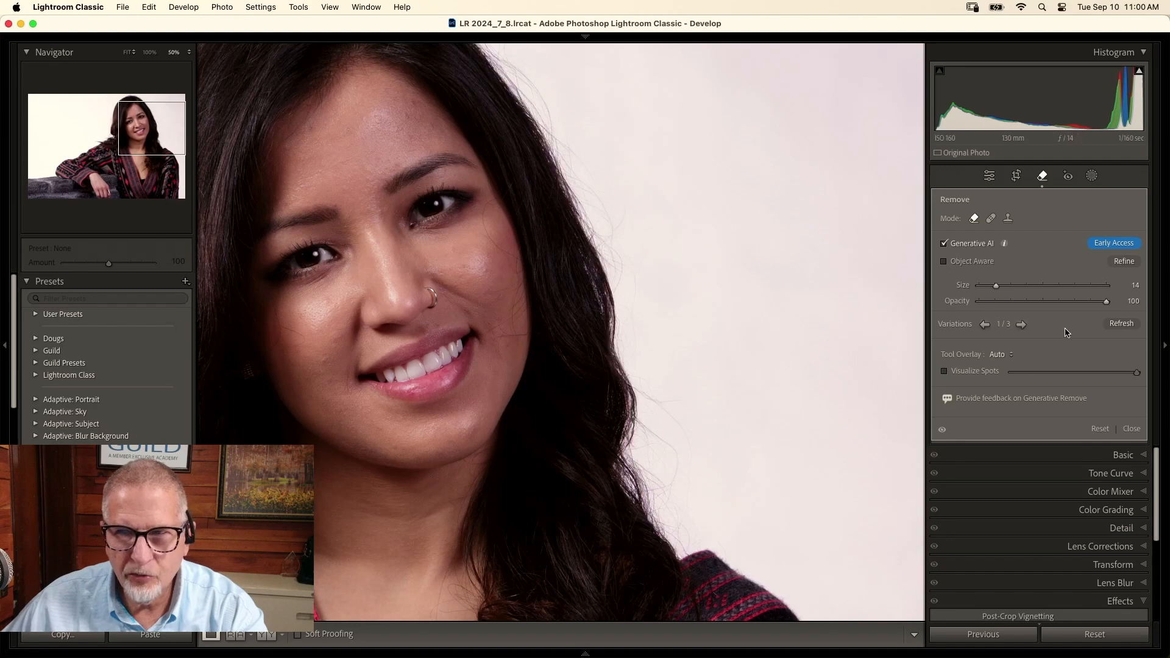
# - Switch off Generative AI for the flyaway hair removal, and reset all the removal edits
pyautogui.click(944, 243)
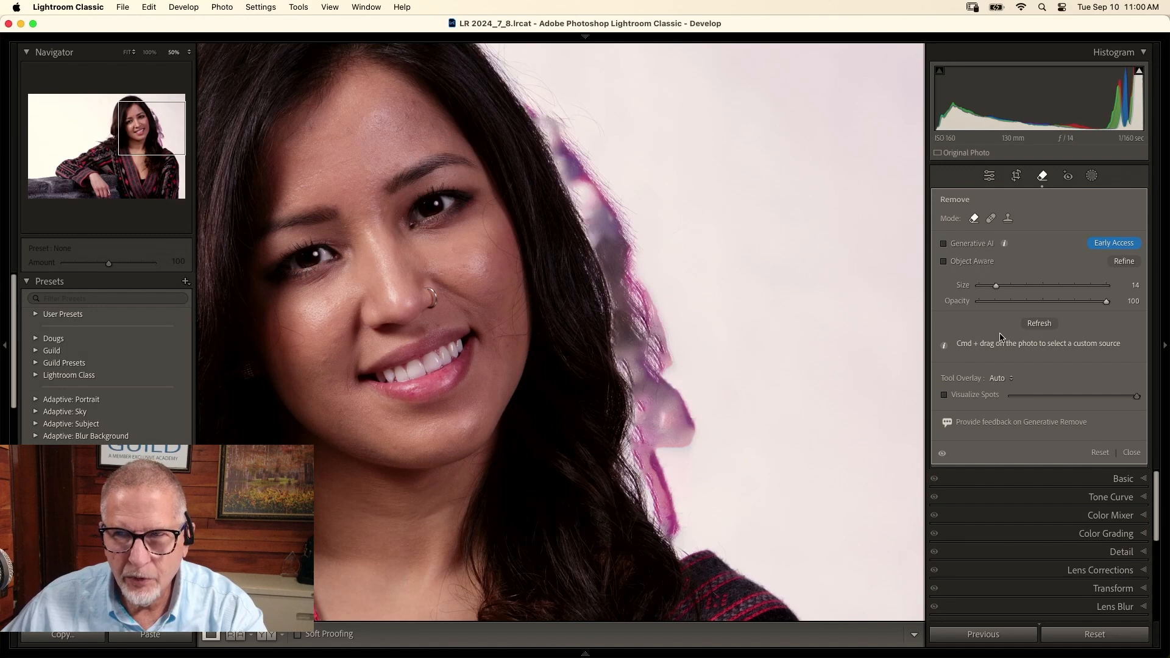
pyautogui.click(1100, 452)
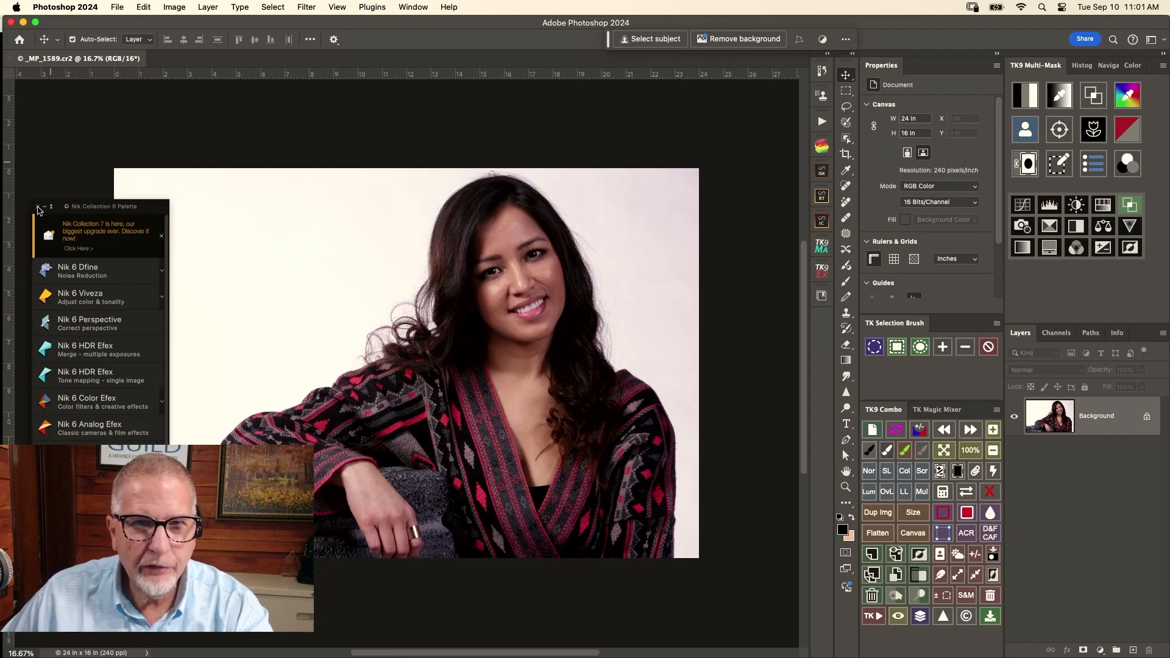
# - Switch to Photoshop with the portrait open, collapse the Nik Collection palette and move it clear of the photo
pyautogui.click(38, 207)
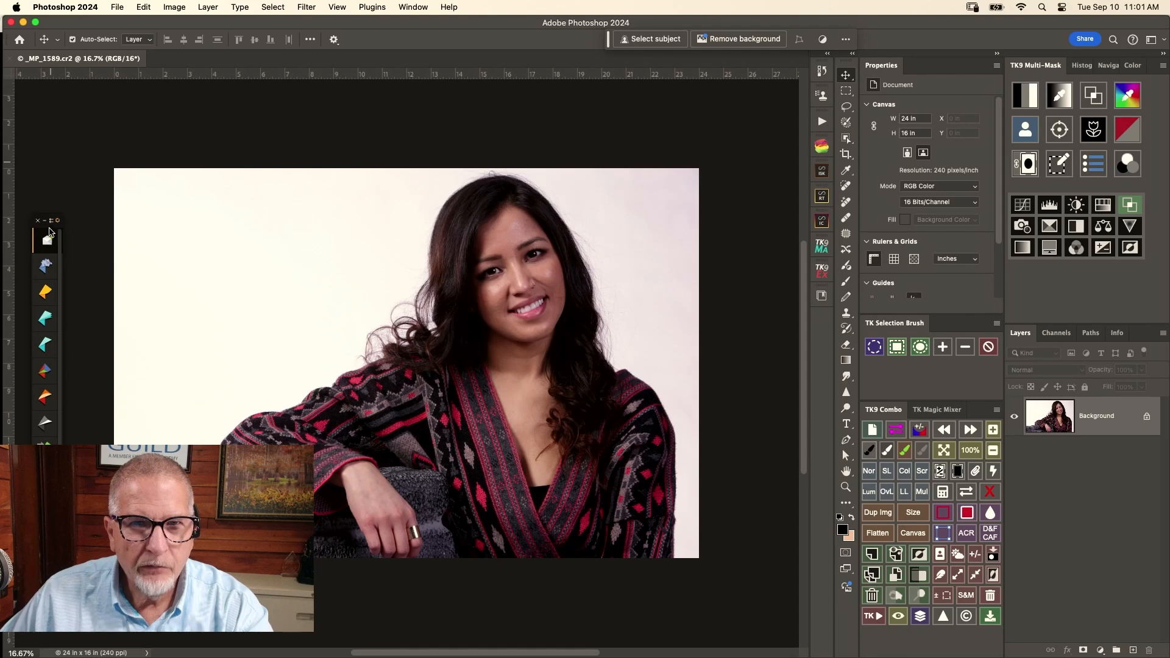
pyautogui.moveTo(50, 231); pyautogui.dragTo(32, 370)
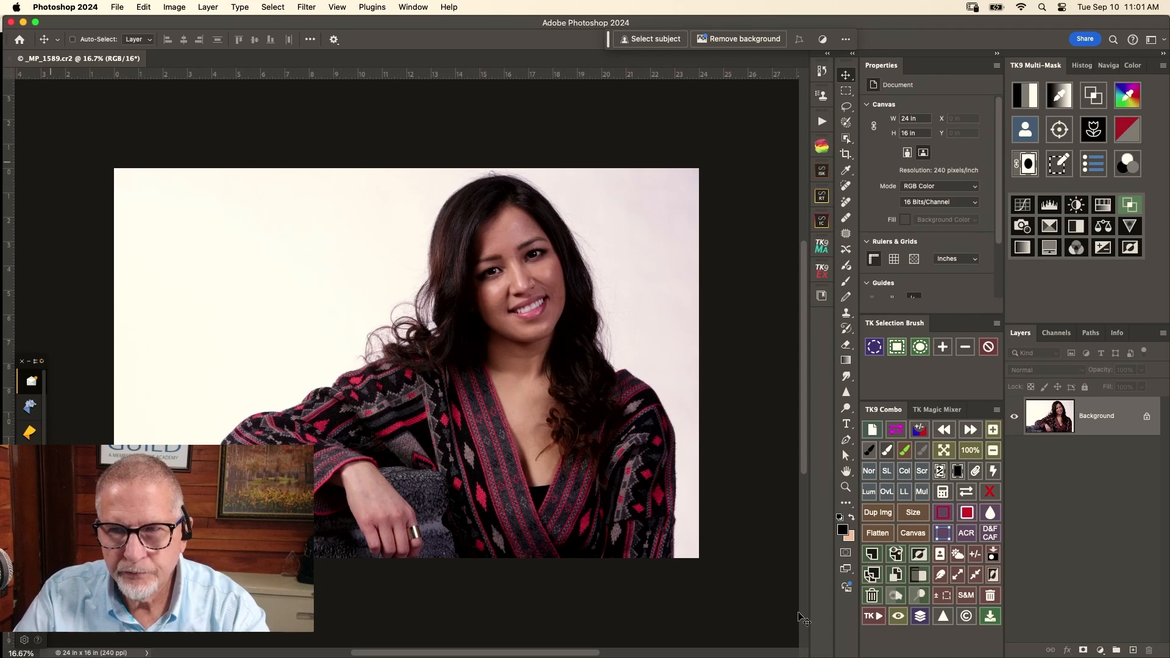
# - Lasso the loose curls and flyaway hairs above the shoulder, and extend the selection outward over the stray hairs beside the head
pyautogui.press('super')
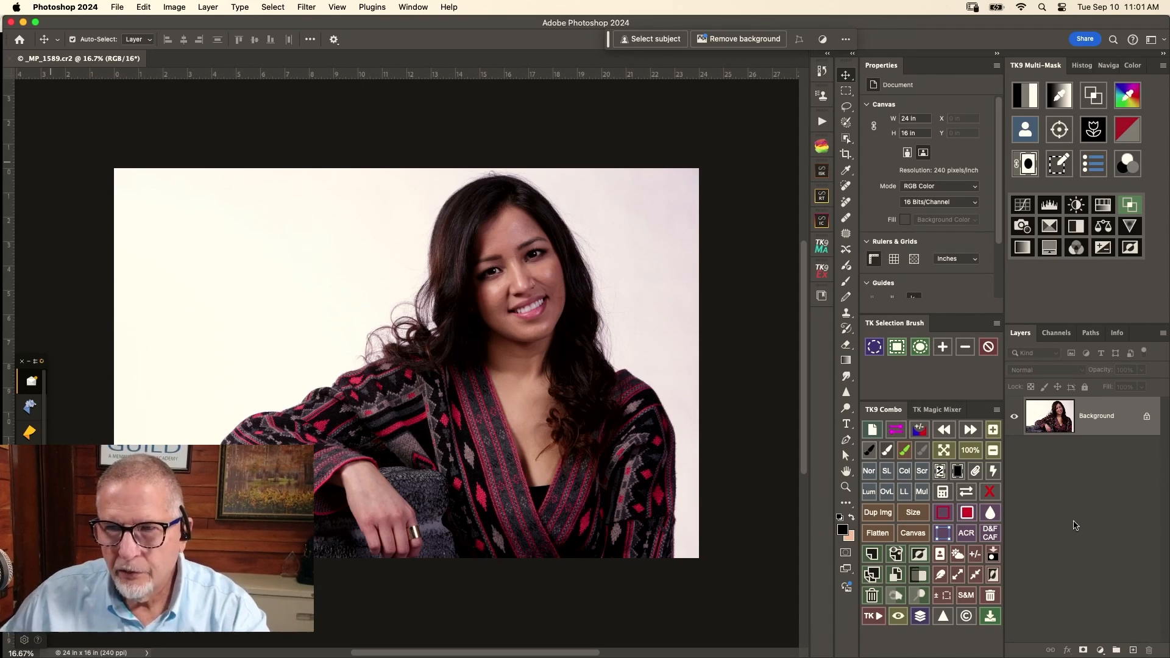
pyautogui.press('super+equal')
pyautogui.press('super+equal')
pyautogui.press('super+equal')
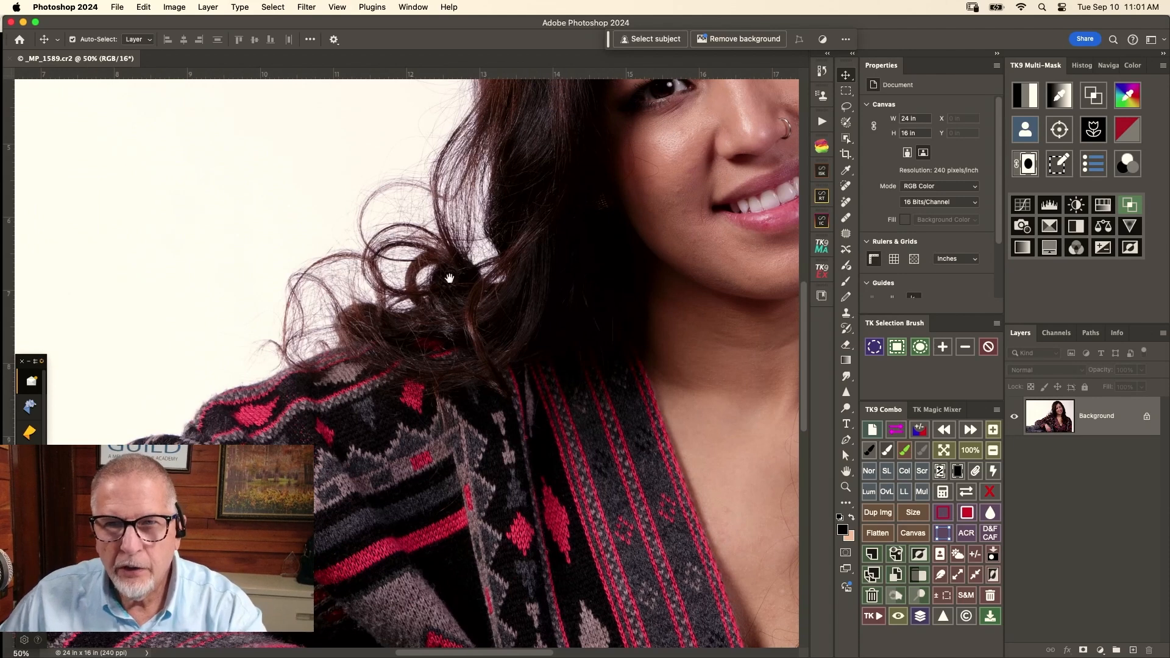
pyautogui.moveTo(539, 259); pyautogui.dragTo(500, 360)
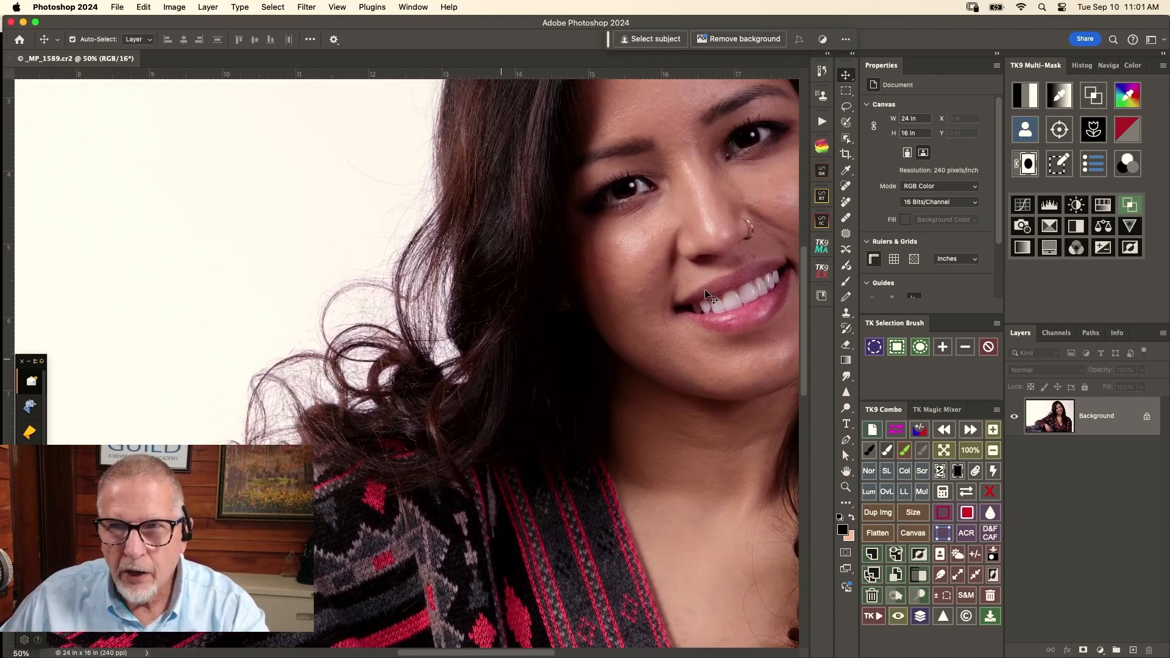
pyautogui.click(846, 107)
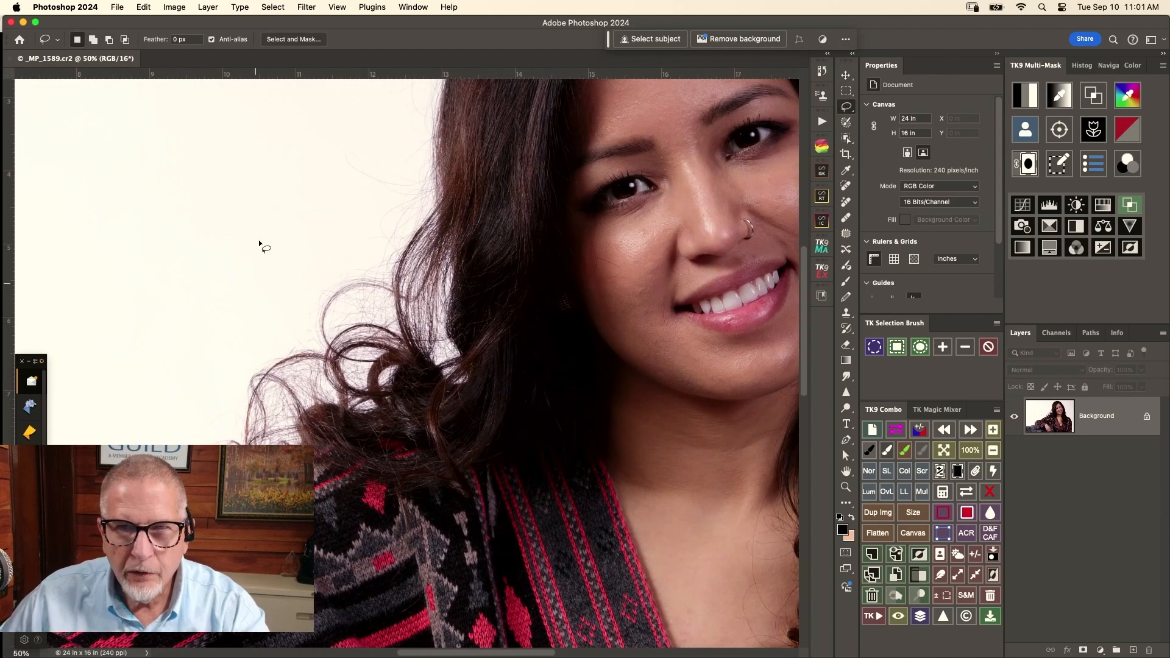
pyautogui.moveTo(425, 117)
pyautogui.mouseDown()
pyautogui.moveTo(457, 357)
pyautogui.moveTo(423, 398)
pyautogui.moveTo(317, 454)
pyautogui.mouseUp()
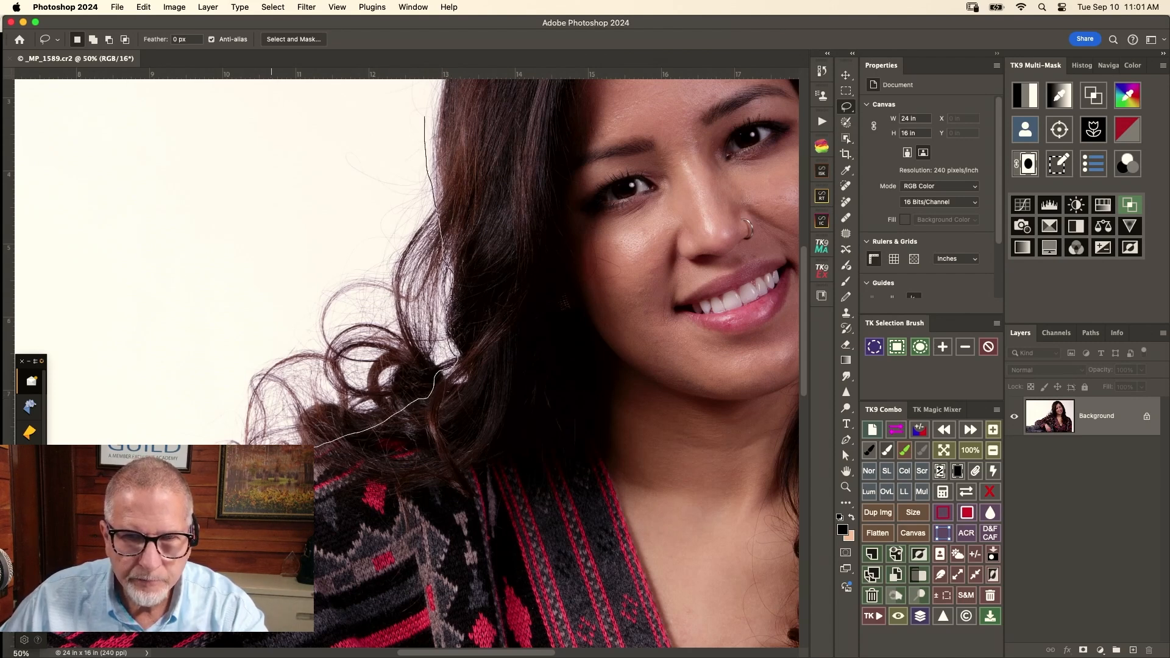
pyautogui.moveTo(218, 377)
pyautogui.mouseDown()
pyautogui.moveTo(293, 320)
pyautogui.moveTo(319, 254)
pyautogui.moveTo(381, 213)
pyautogui.moveTo(430, 125)
pyautogui.mouseUp()
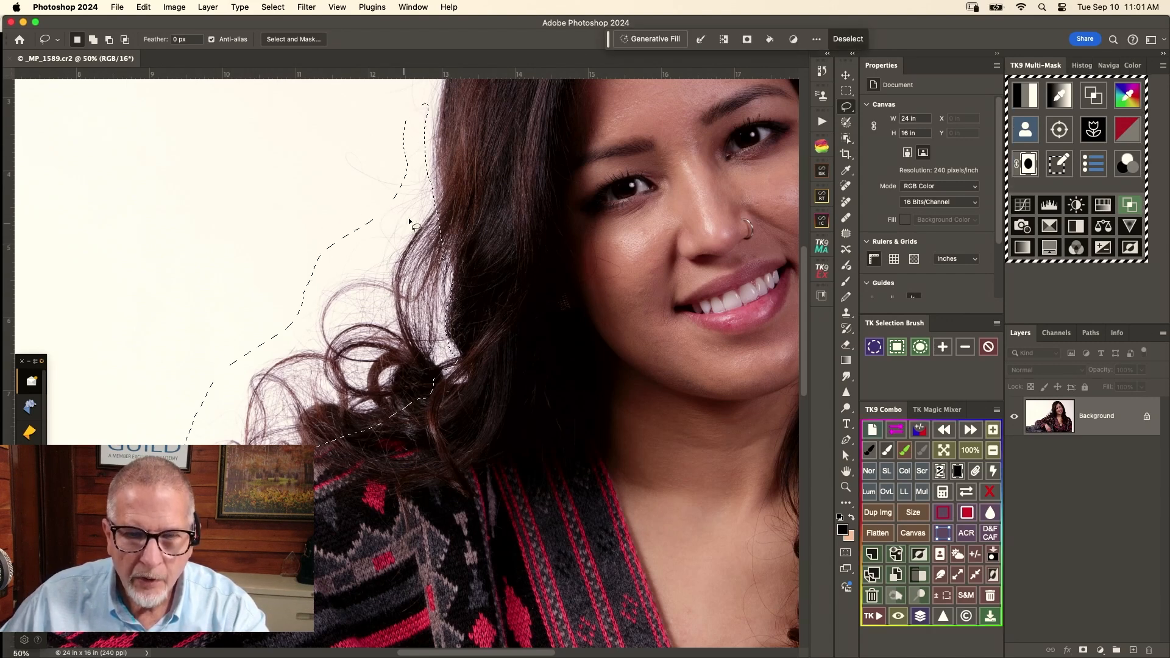
pyautogui.press('shift')
pyautogui.moveTo(406, 171)
pyautogui.mouseDown()
pyautogui.moveTo(325, 150)
pyautogui.moveTo(389, 205)
pyautogui.moveTo(416, 173)
pyautogui.mouseUp()
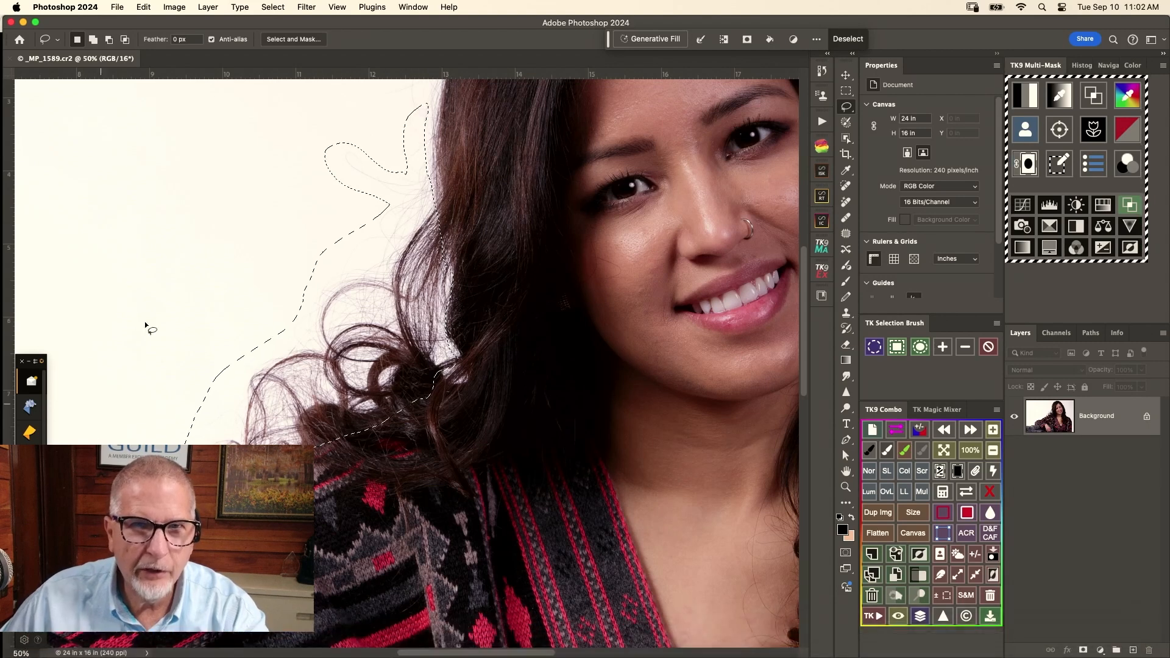
# - Run Generative Fill on the selected curls with an empty prompt
pyautogui.click(145, 8)
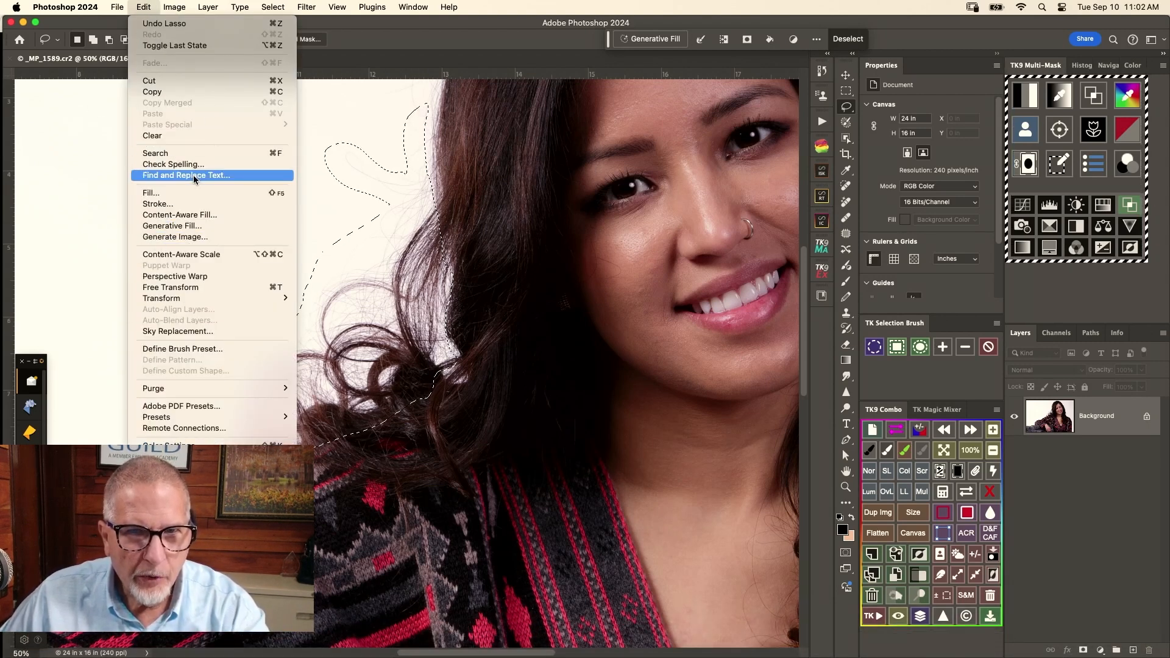
pyautogui.click(180, 229)
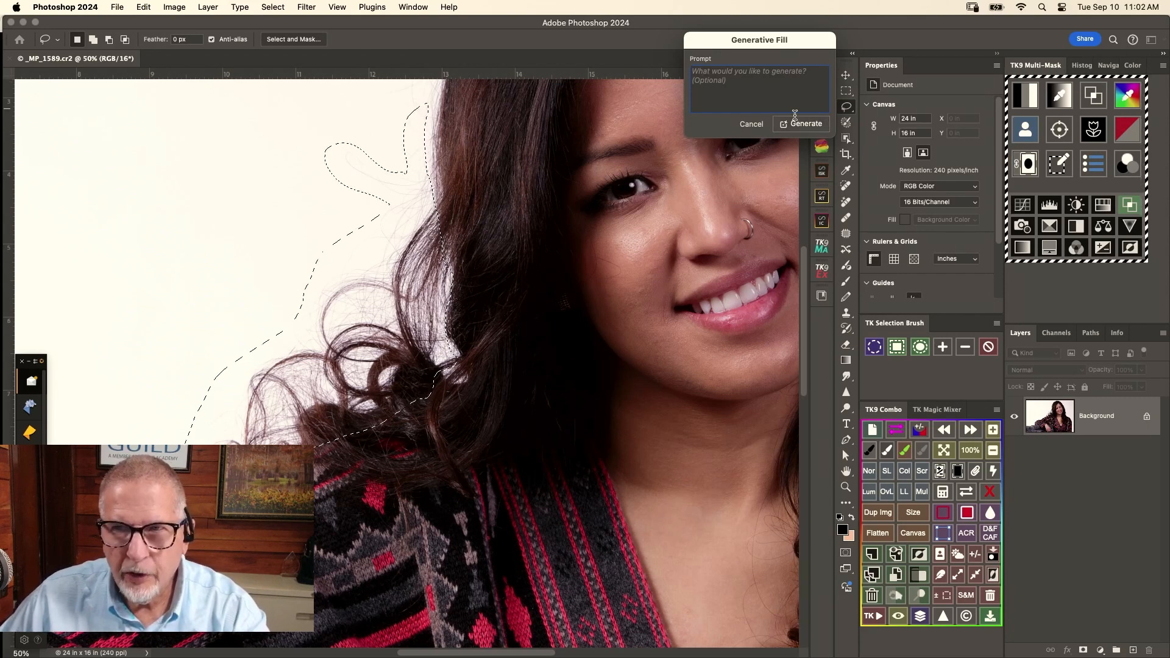
pyautogui.click(825, 124)
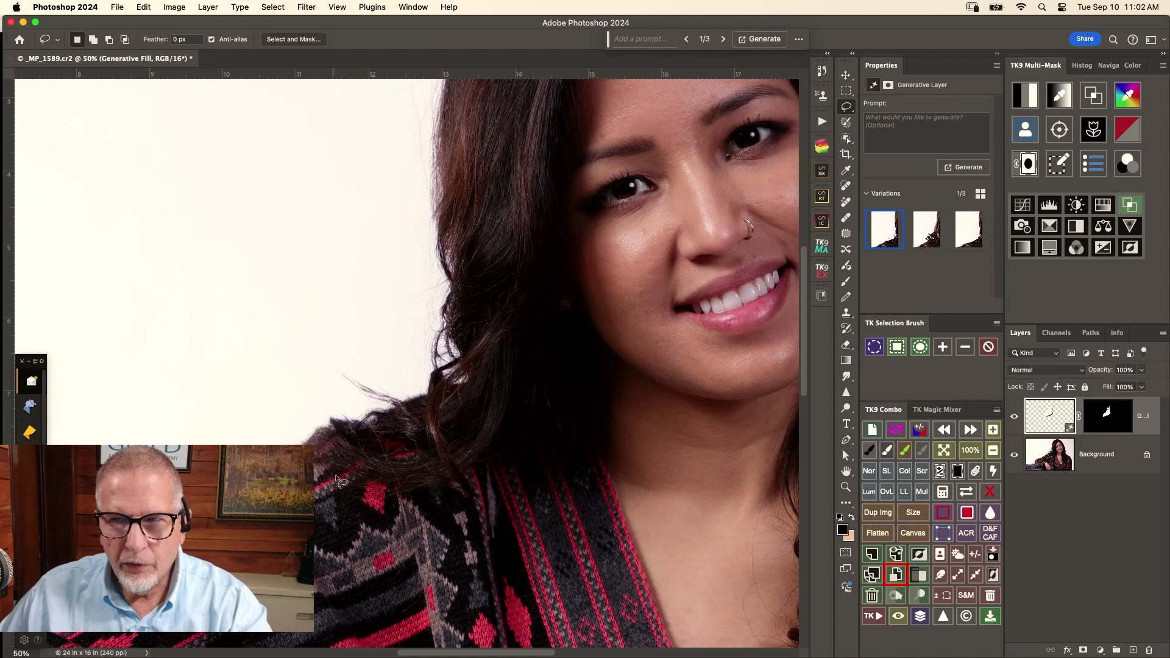
# - Compare the whole portrait with and without the Generative Fill layer, leaving the layer visible
pyautogui.click(943, 453)
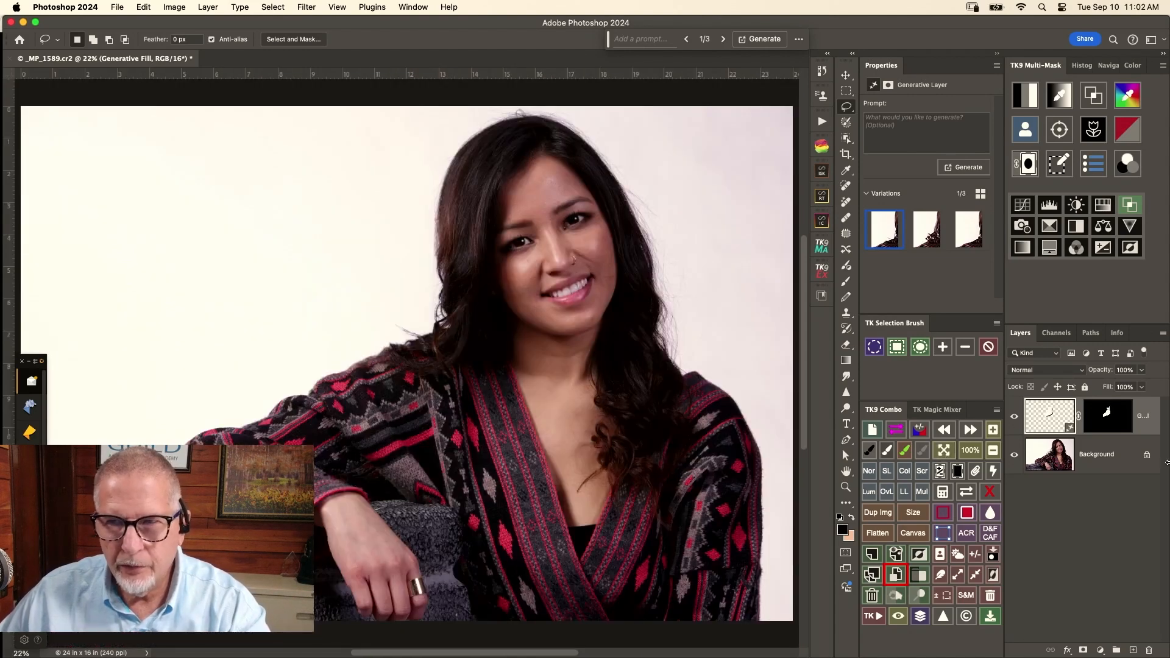
pyautogui.click(1015, 419)
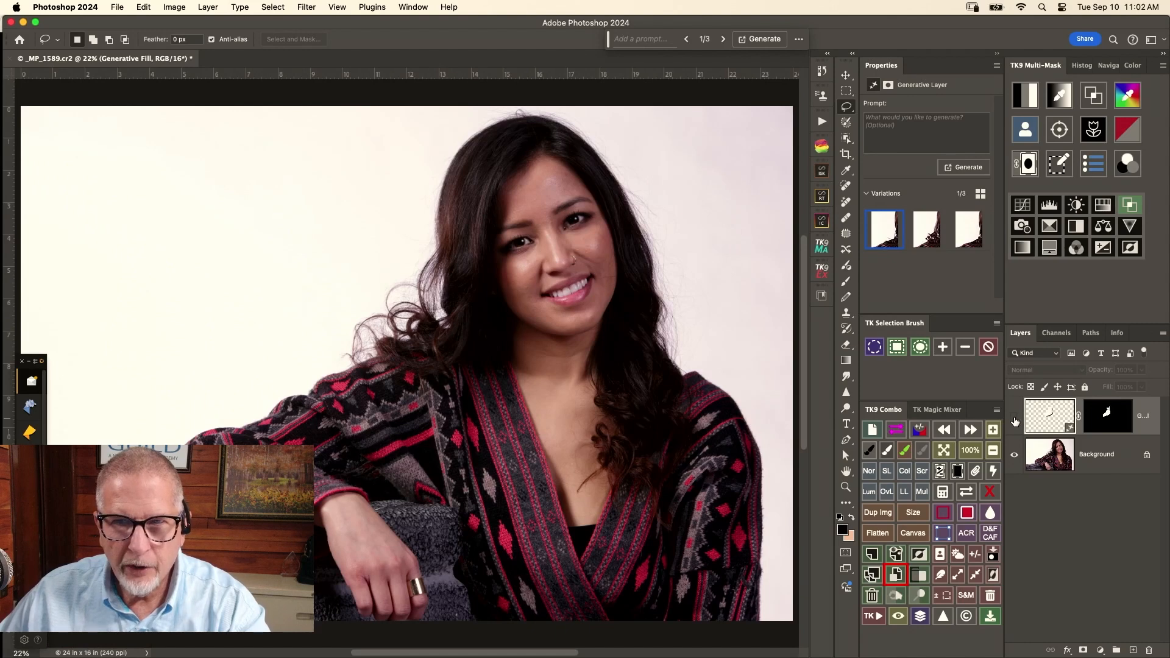
pyautogui.click(1015, 420)
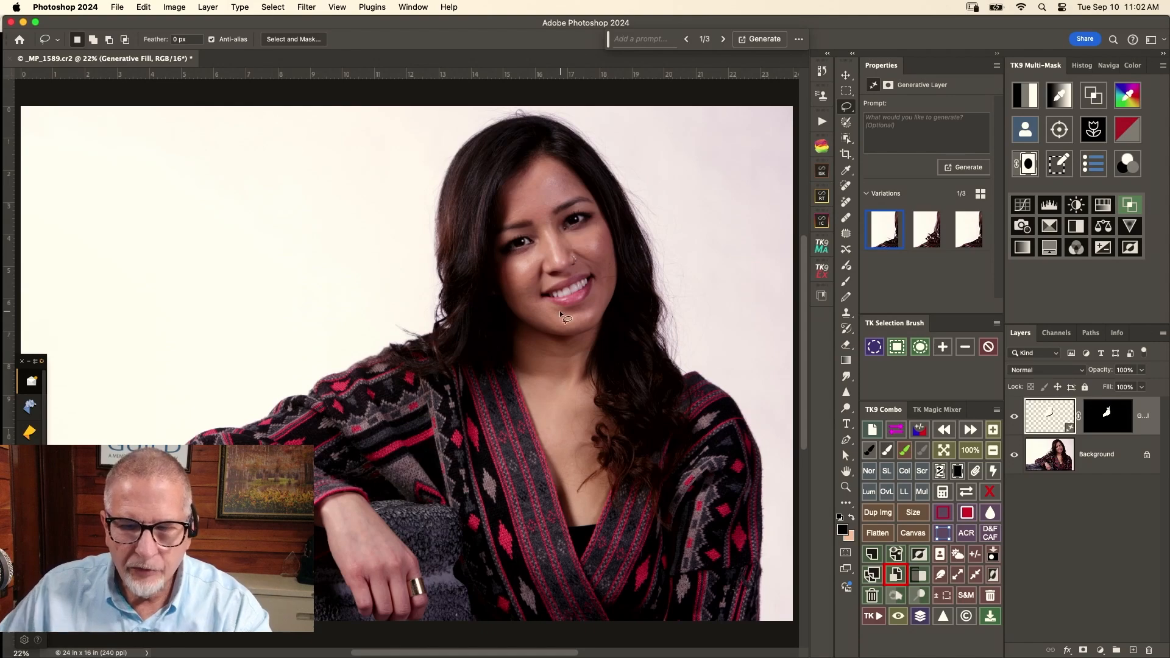
# - Try to remove the leftover stray hair above the shoulder on the Background layer with the Remove tool at size 70
pyautogui.press('super+equal')
pyautogui.press('super+equal')
pyautogui.press('super+equal')
pyautogui.press('super+equal')
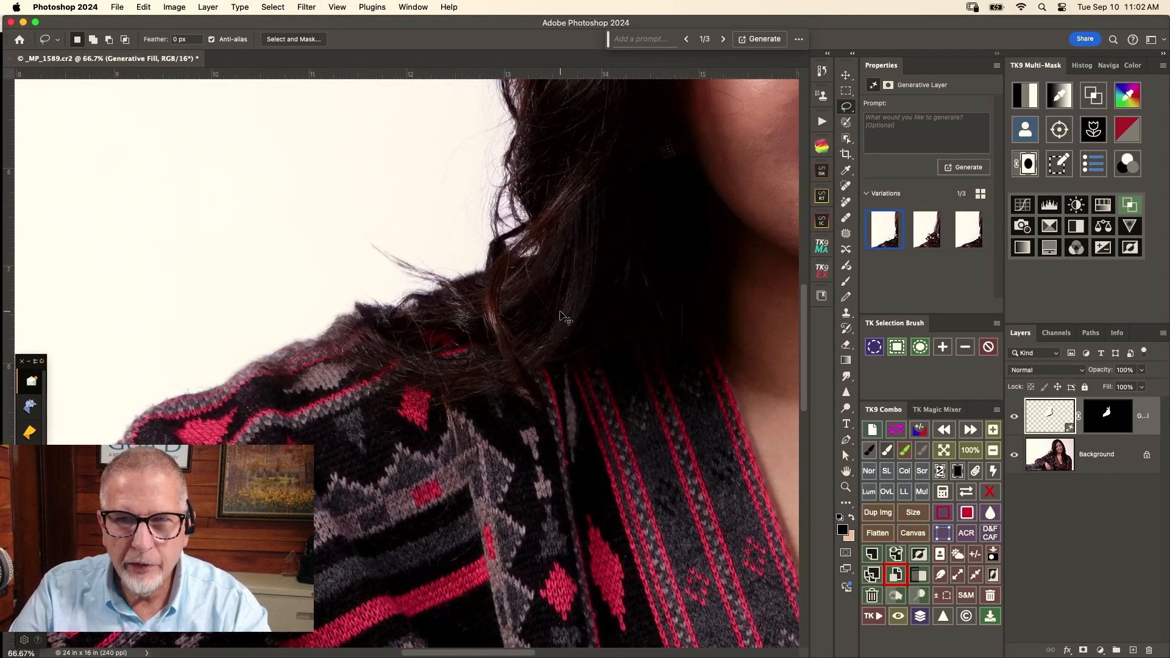
pyautogui.press('super+equal')
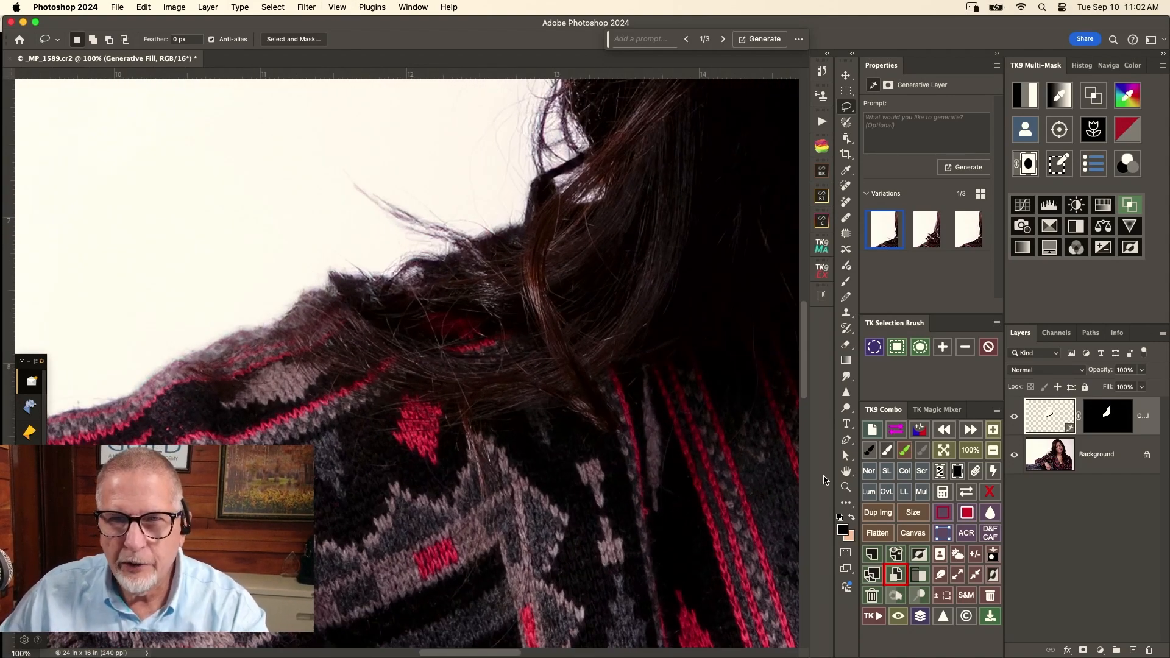
pyautogui.moveTo(528, 287); pyautogui.dragTo(436, 349)
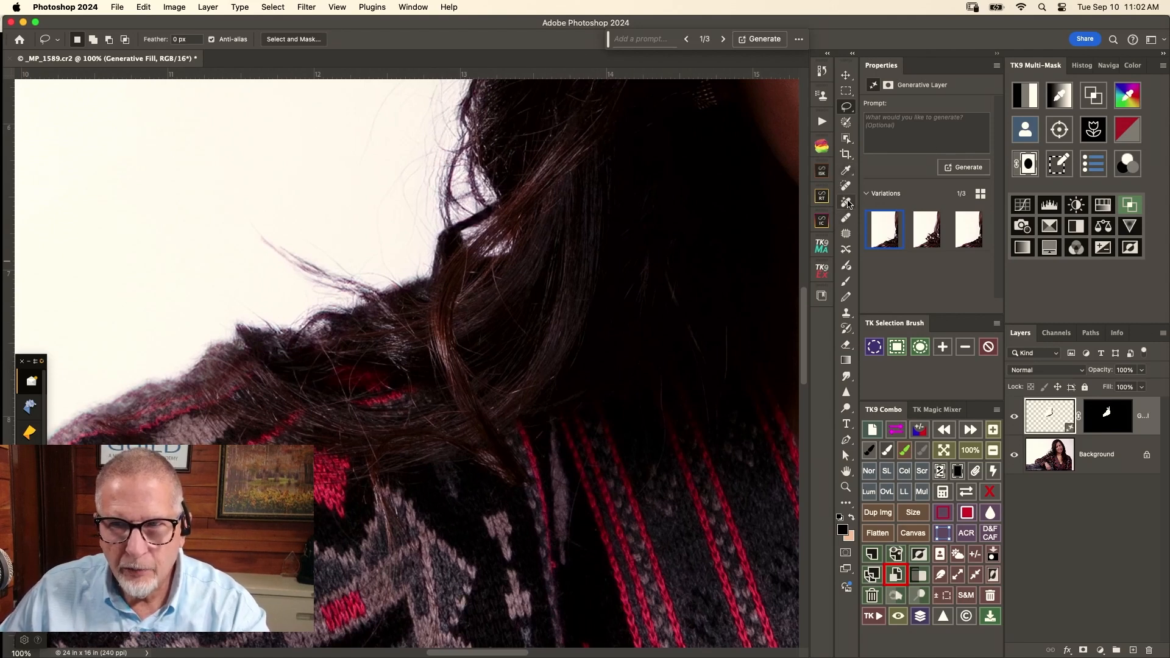
pyautogui.click(846, 203)
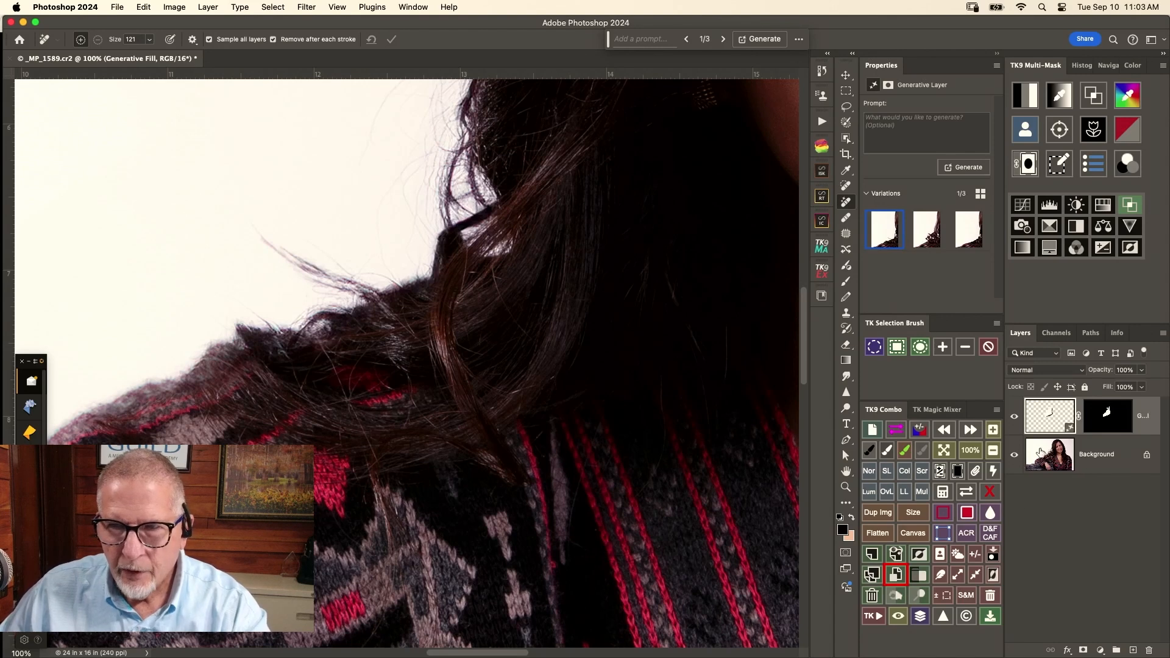
pyautogui.click(1039, 452)
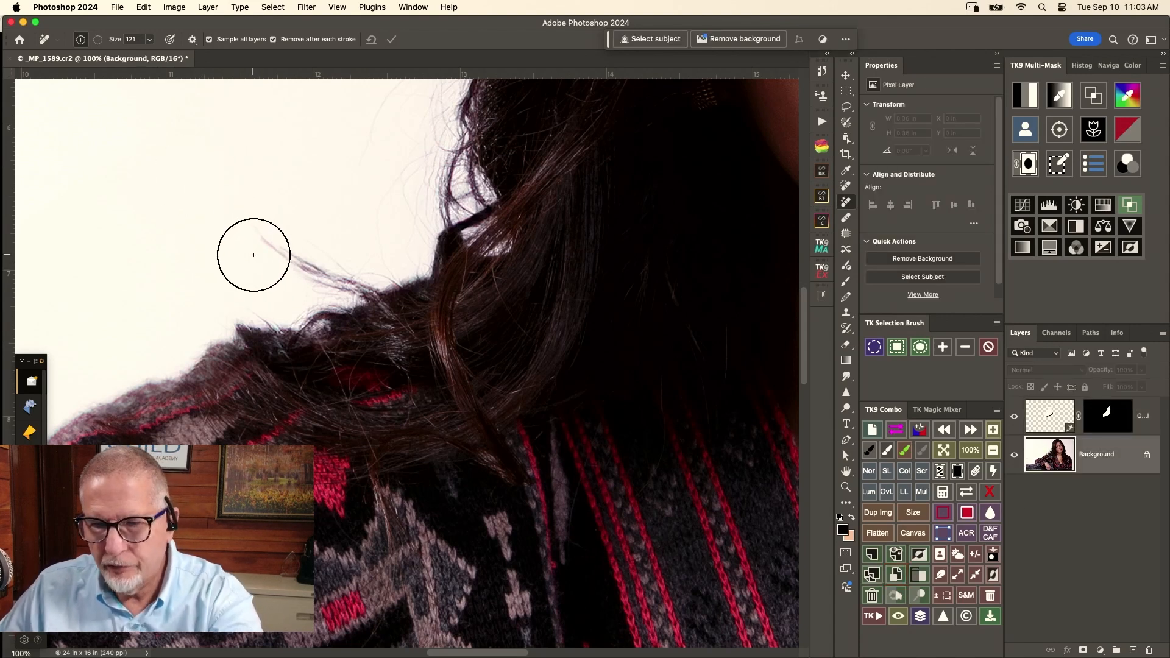
pyautogui.press('[')
pyautogui.press('[')
pyautogui.press('[')
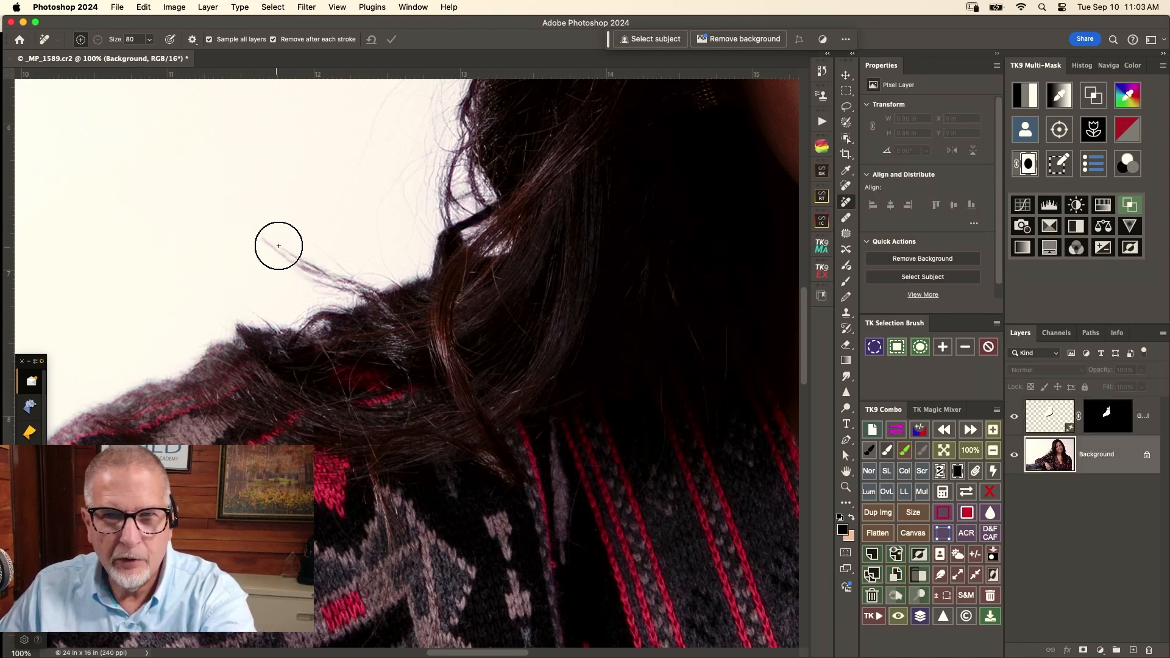
pyautogui.press('[')
pyautogui.moveTo(250, 218)
pyautogui.mouseDown()
pyautogui.moveTo(287, 248)
pyautogui.moveTo(353, 268)
pyautogui.moveTo(333, 273)
pyautogui.mouseUp()
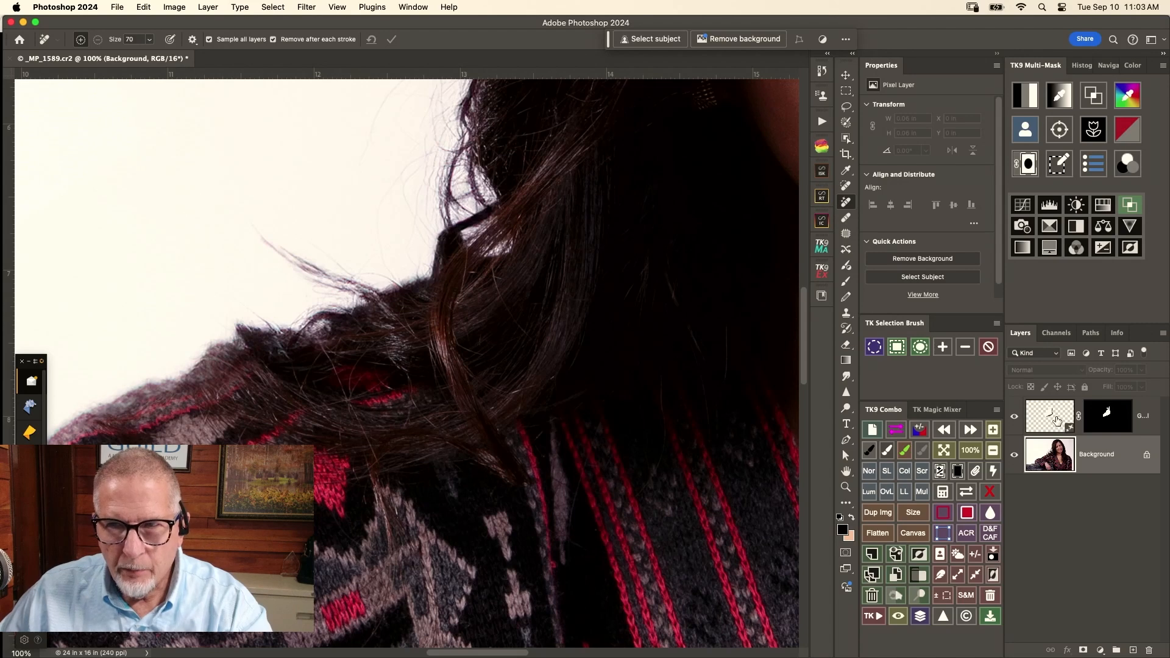
# - Flatten the image and paint out the leftover stray hairs above the shoulder with the size 70 Remove tool
pyautogui.click(1031, 417)
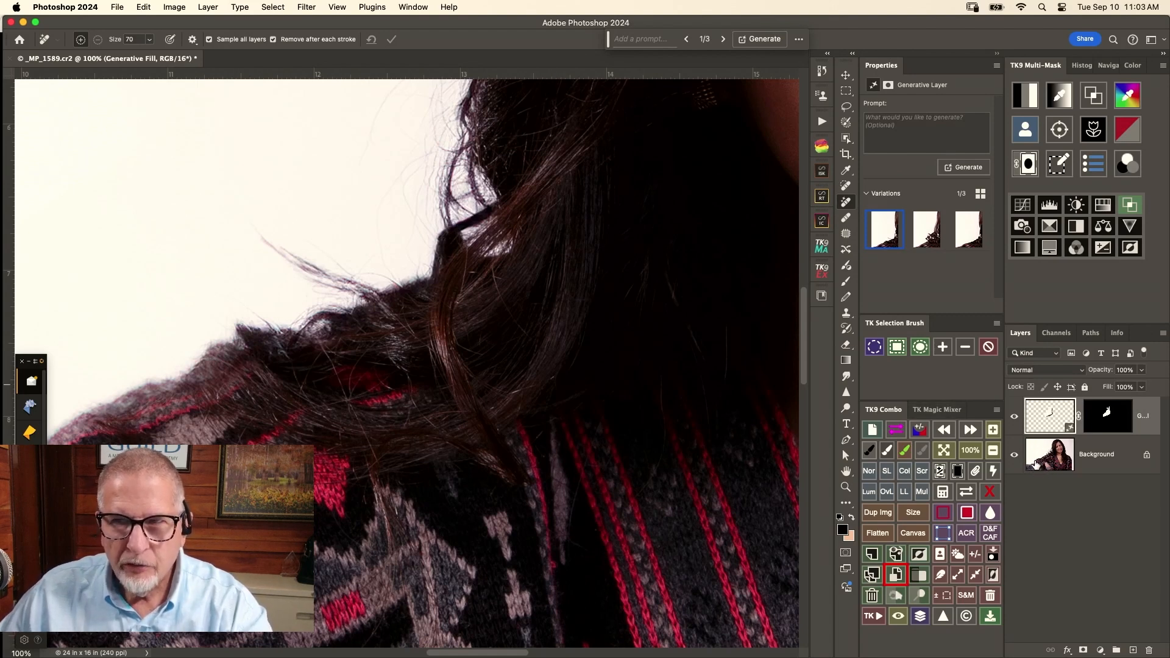
pyautogui.click(882, 540)
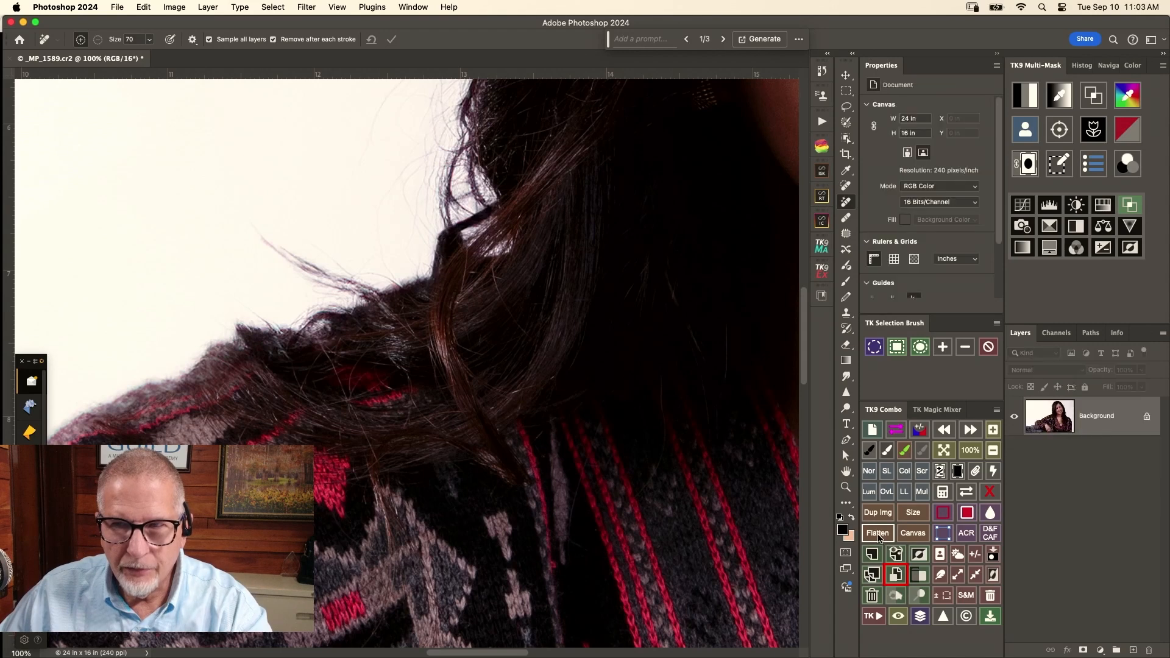
pyautogui.moveTo(252, 218)
pyautogui.mouseDown()
pyautogui.moveTo(314, 274)
pyautogui.moveTo(358, 270)
pyautogui.moveTo(375, 292)
pyautogui.mouseUp()
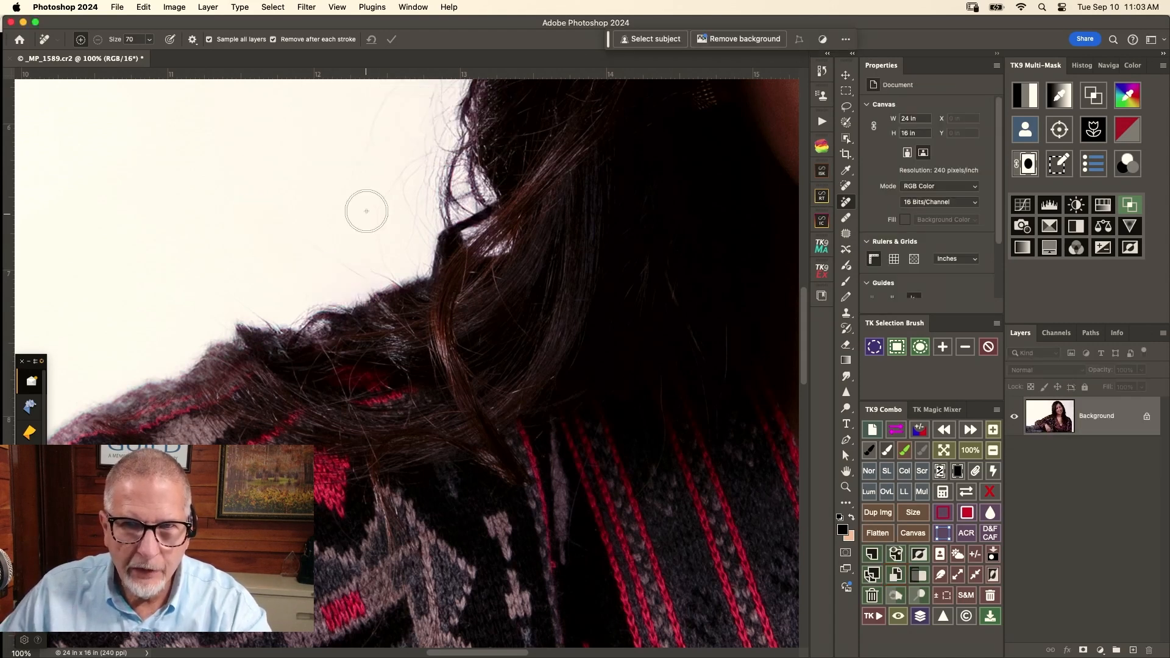
pyautogui.moveTo(307, 238); pyautogui.dragTo(384, 264)
pyautogui.moveTo(405, 153)
pyautogui.mouseDown()
pyautogui.moveTo(405, 214)
pyautogui.moveTo(414, 209)
pyautogui.mouseUp()
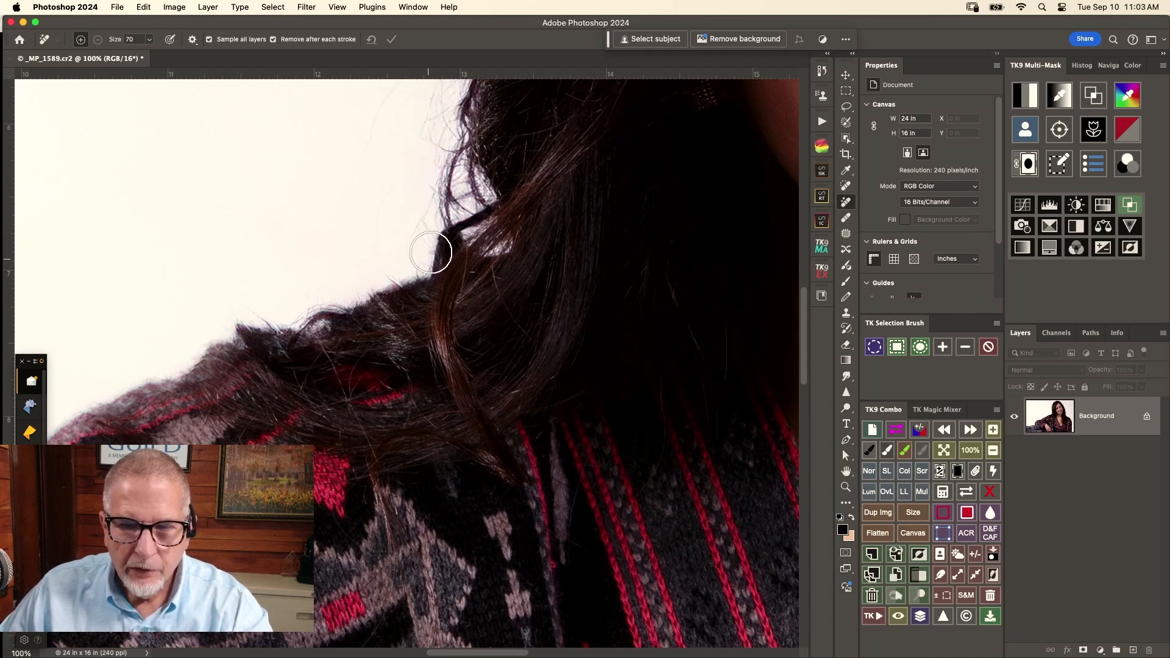
# - Paint out the flyaway hairs along the same side of the hair, from above the shoulder up to the head, with the Remove tool
pyautogui.moveTo(332, 195); pyautogui.dragTo(342, 373)
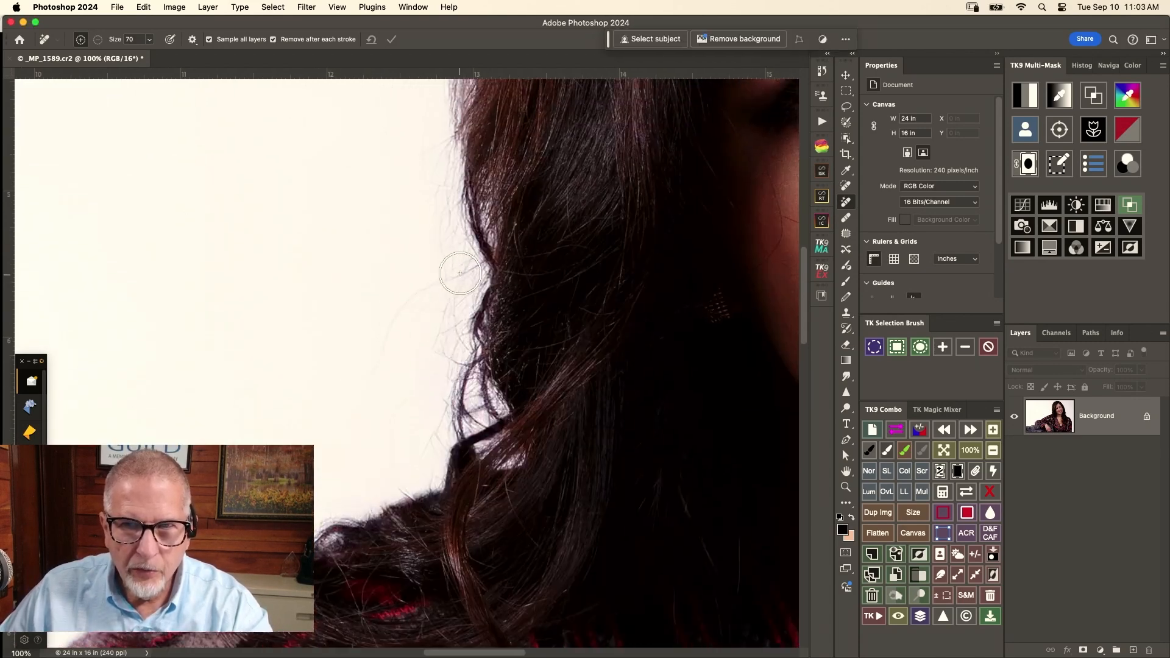
pyautogui.moveTo(459, 268)
pyautogui.mouseDown()
pyautogui.moveTo(424, 283)
pyautogui.moveTo(381, 357)
pyautogui.mouseUp()
pyautogui.moveTo(442, 271)
pyautogui.mouseDown()
pyautogui.moveTo(446, 295)
pyautogui.moveTo(414, 354)
pyautogui.mouseUp()
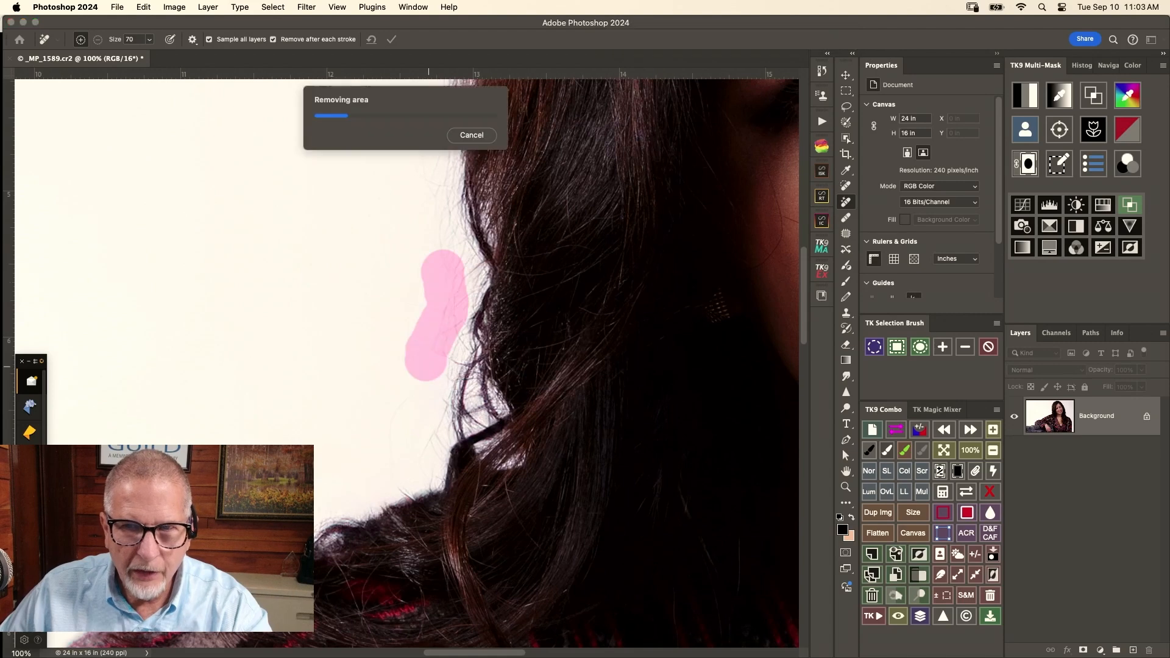
pyautogui.scroll(5, 350, 295)
pyautogui.moveTo(384, 254); pyautogui.dragTo(337, 444)
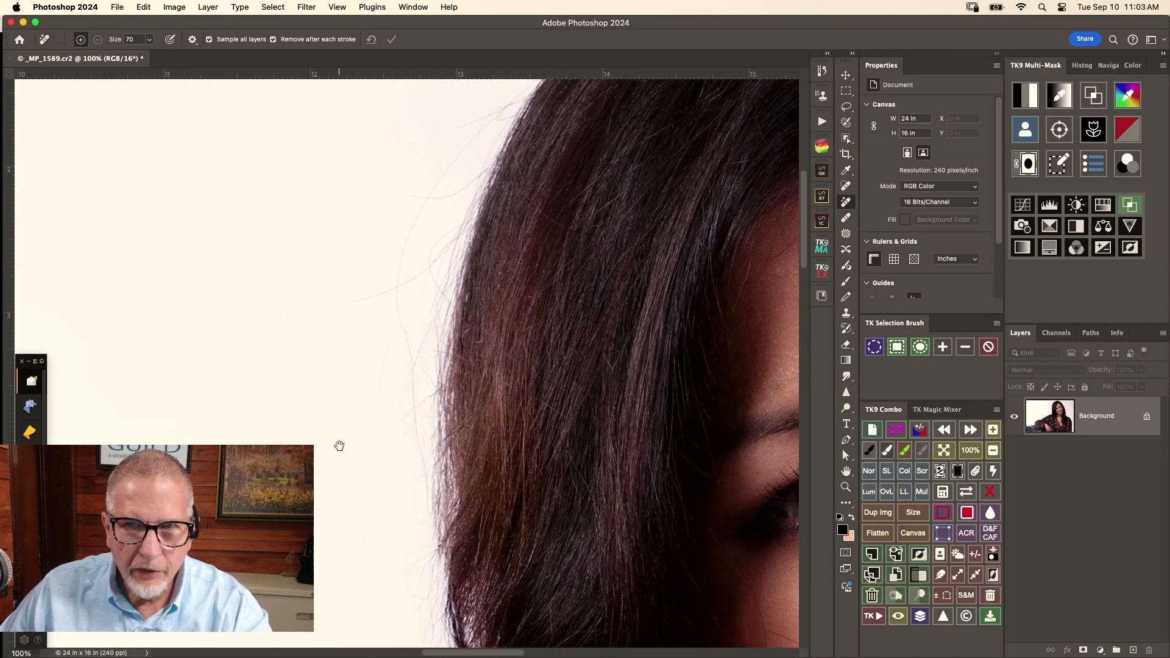
pyautogui.moveTo(481, 116)
pyautogui.mouseDown()
pyautogui.moveTo(436, 170)
pyautogui.moveTo(409, 324)
pyautogui.moveTo(407, 497)
pyautogui.mouseUp()
pyautogui.moveTo(437, 264)
pyautogui.mouseDown()
pyautogui.moveTo(389, 285)
pyautogui.moveTo(269, 316)
pyautogui.mouseUp()
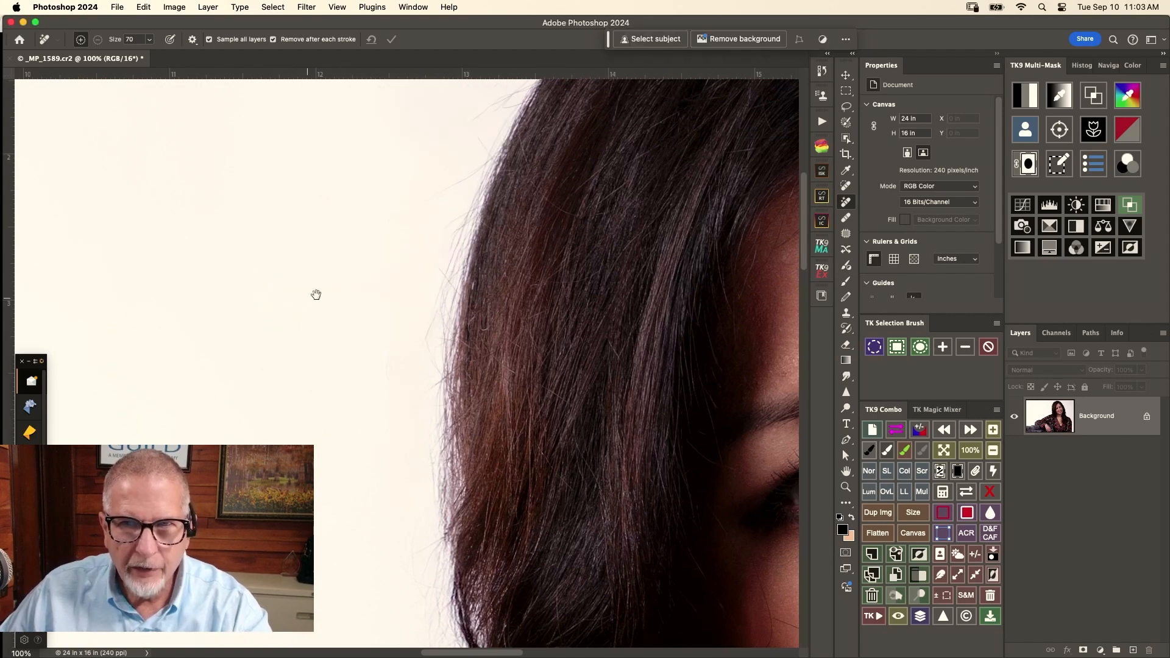
# - Paint out the long flyaway hairs against the backdrop on the other side of the face with the size 70 Remove tool
pyautogui.moveTo(449, 156); pyautogui.dragTo(306, 440)
pyautogui.moveTo(671, 414); pyautogui.dragTo(201, 401)
pyautogui.moveTo(572, 455); pyautogui.dragTo(276, 198)
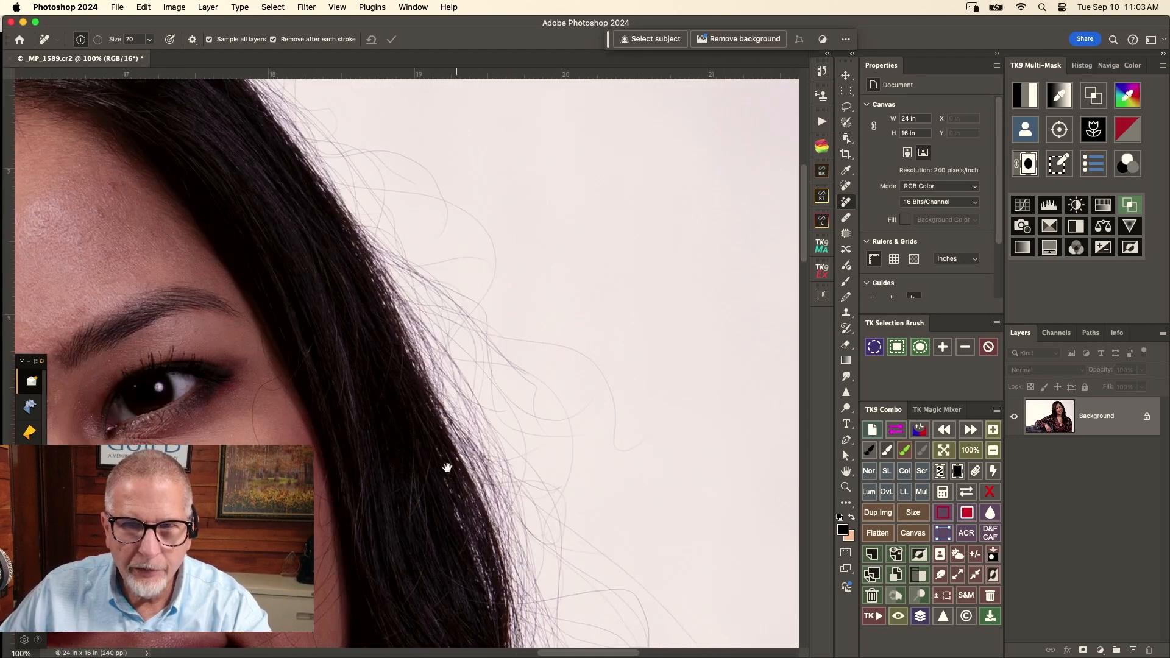
pyautogui.moveTo(479, 453); pyautogui.dragTo(391, 307)
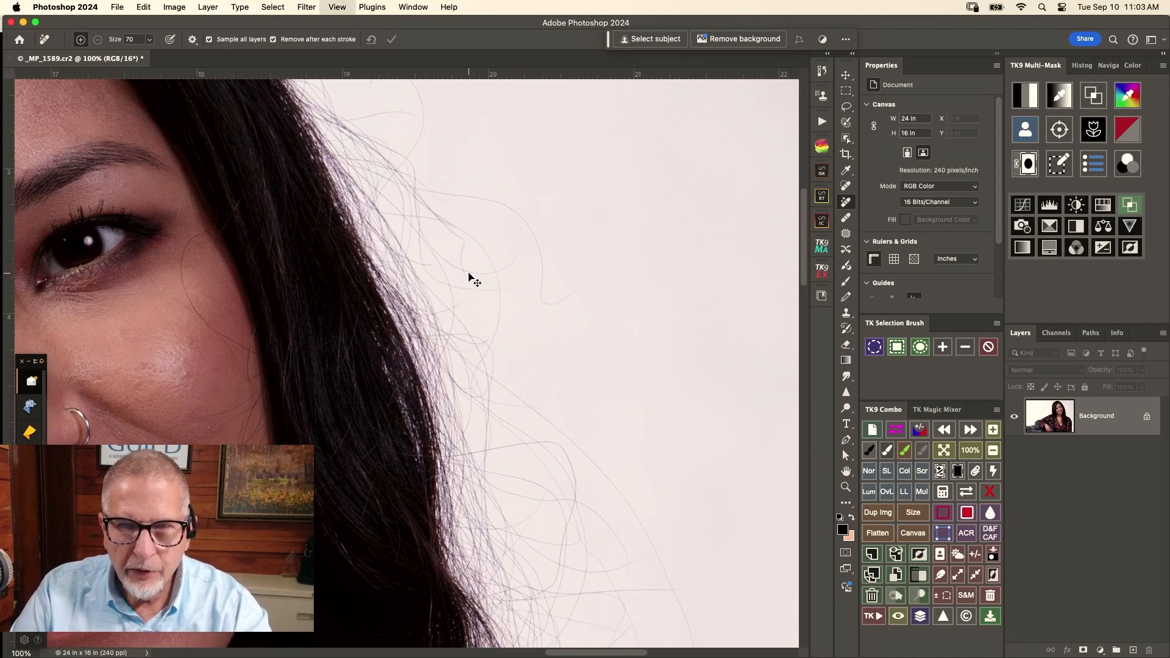
pyautogui.press('super+minus')
pyautogui.press('super+minus')
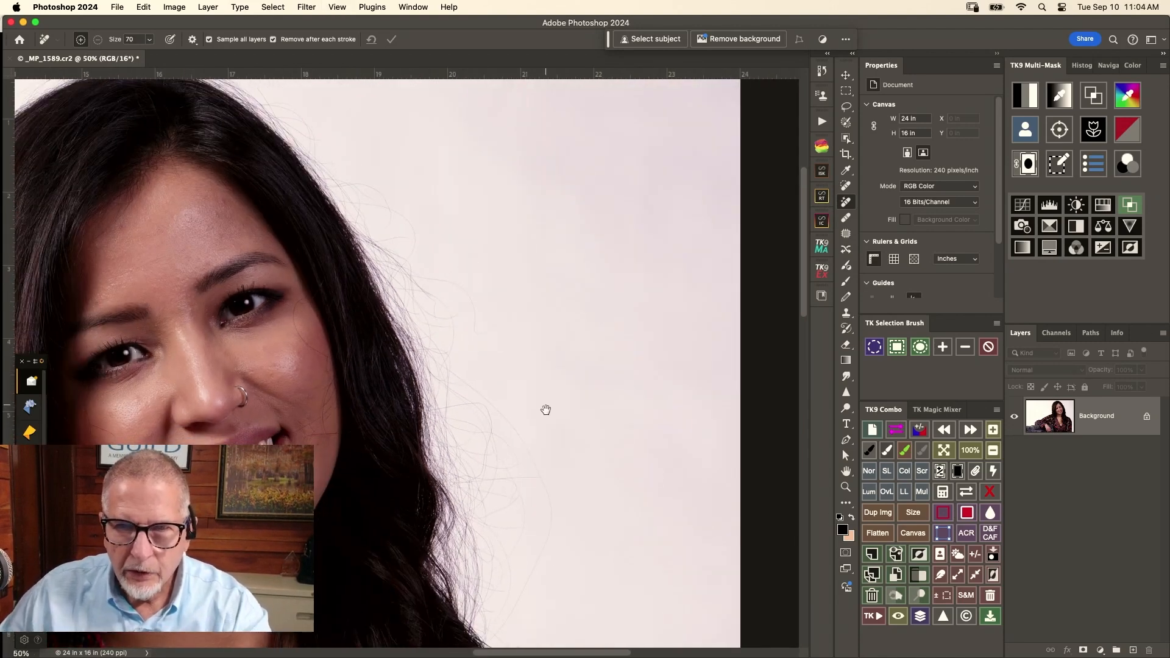
pyautogui.moveTo(542, 410); pyautogui.dragTo(503, 380)
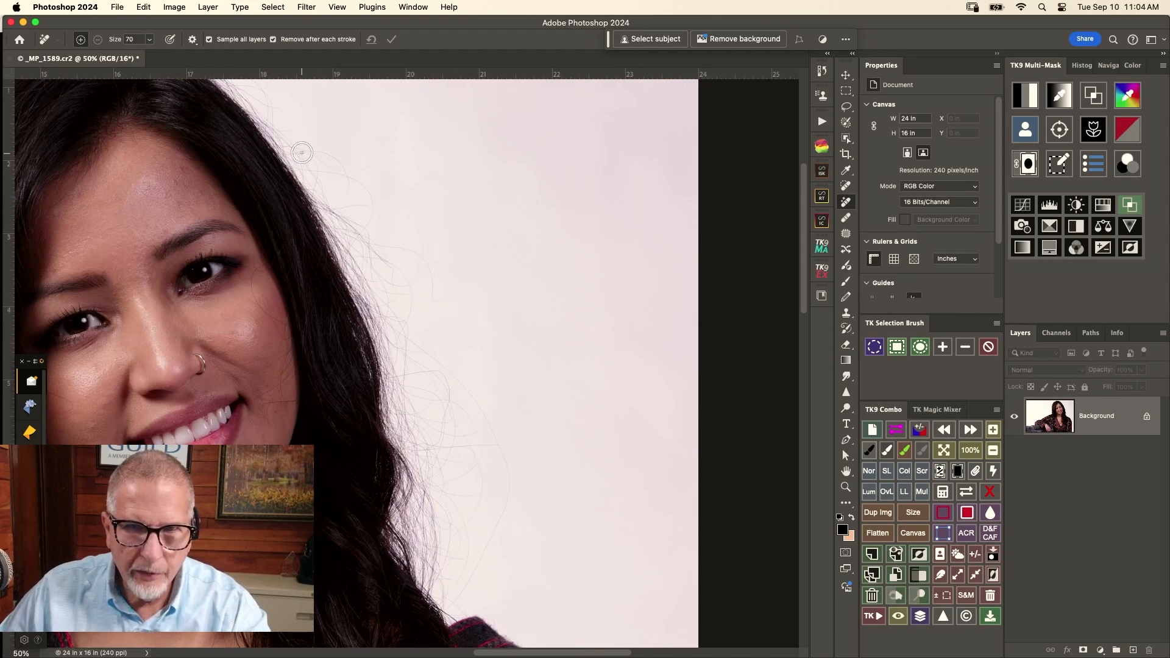
pyautogui.moveTo(300, 144)
pyautogui.mouseDown()
pyautogui.moveTo(390, 335)
pyautogui.moveTo(396, 410)
pyautogui.moveTo(425, 495)
pyautogui.moveTo(415, 541)
pyautogui.moveTo(452, 599)
pyautogui.moveTo(468, 593)
pyautogui.moveTo(510, 448)
pyautogui.moveTo(437, 448)
pyautogui.moveTo(427, 516)
pyautogui.moveTo(443, 368)
pyautogui.moveTo(413, 238)
pyautogui.moveTo(364, 151)
pyautogui.moveTo(300, 138)
pyautogui.mouseUp()
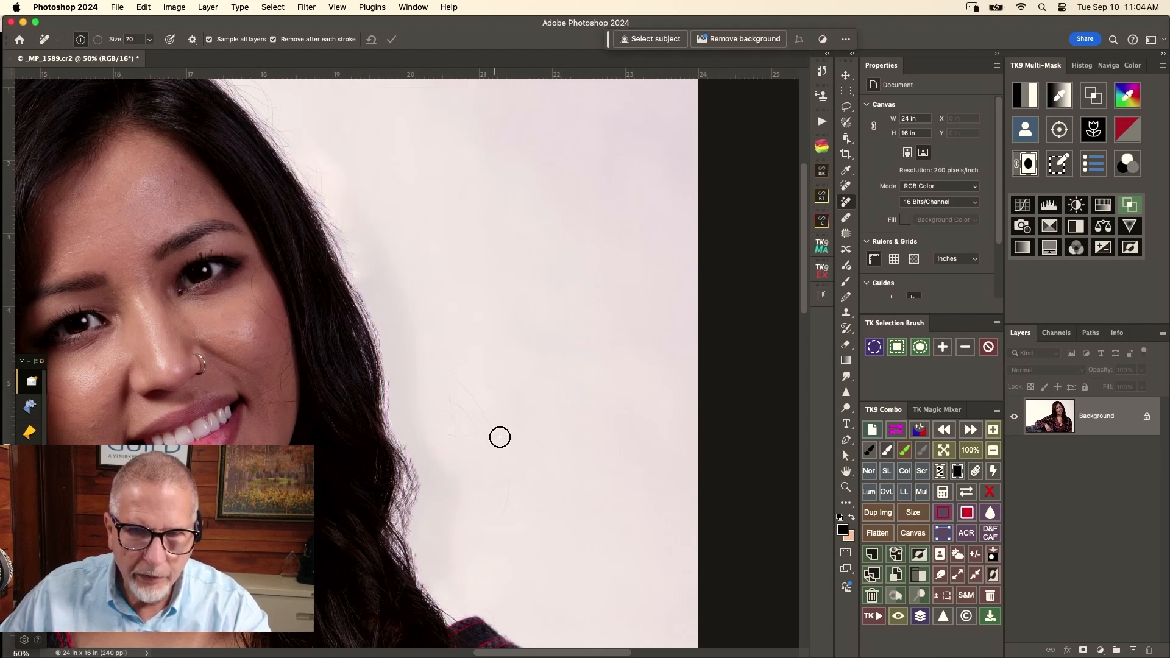
pyautogui.moveTo(440, 353)
pyautogui.mouseDown()
pyautogui.moveTo(474, 452)
pyautogui.moveTo(476, 416)
pyautogui.moveTo(443, 360)
pyautogui.mouseUp()
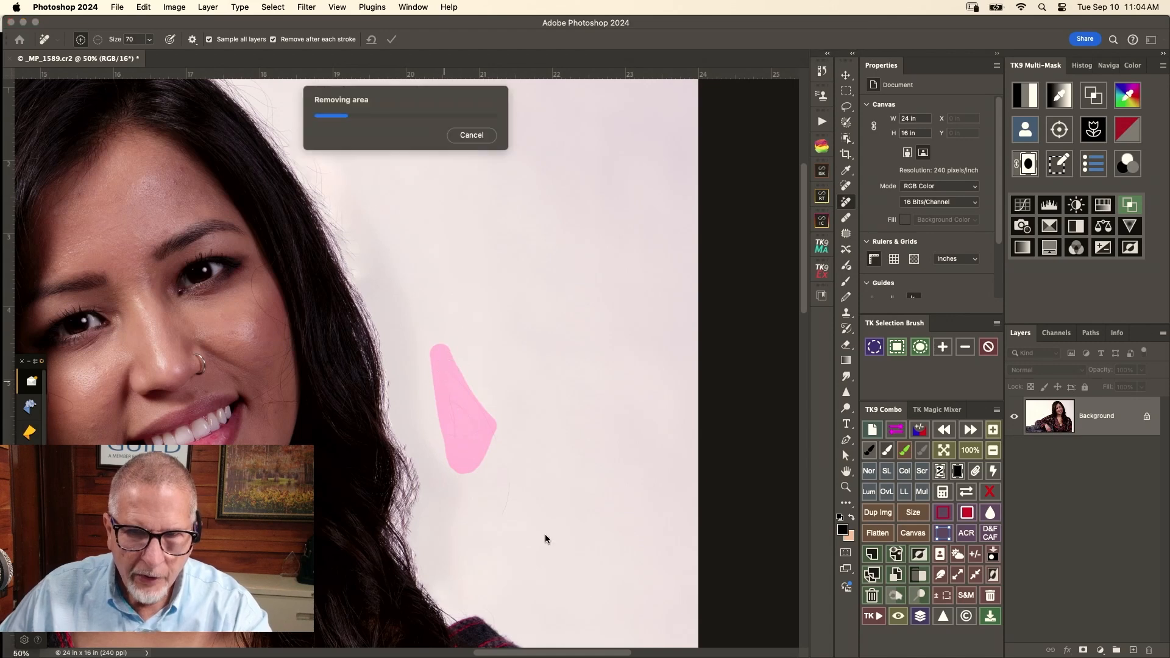
pyautogui.moveTo(416, 432)
pyautogui.mouseDown()
pyautogui.moveTo(404, 444)
pyautogui.moveTo(417, 473)
pyautogui.moveTo(411, 521)
pyautogui.mouseUp()
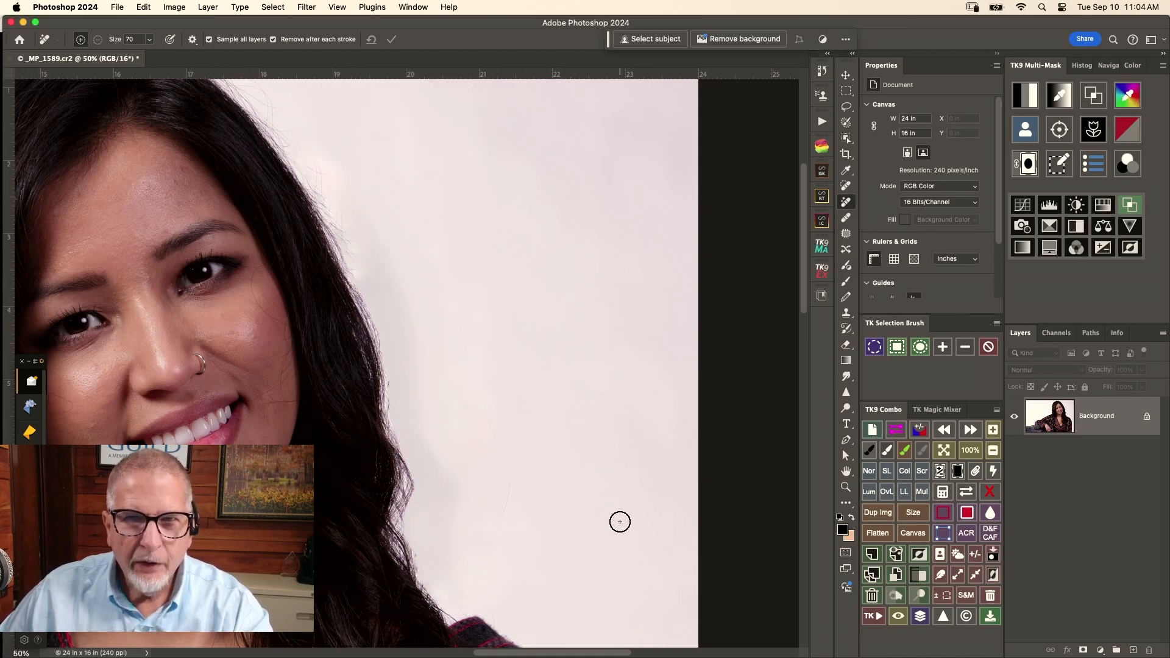
# - Paint out the remaining fine flyaways along the hair's outer edge beside the face and the faint stray hair on the backdrop with the Remove tool
pyautogui.moveTo(399, 371); pyautogui.dragTo(396, 418)
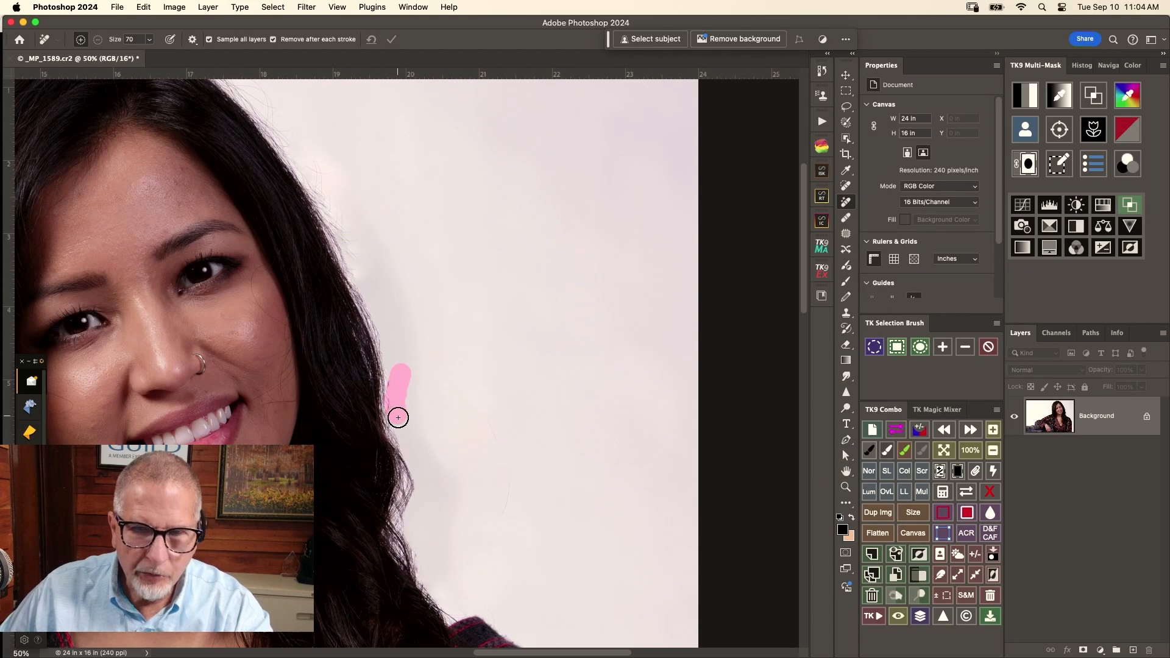
pyautogui.moveTo(358, 255); pyautogui.dragTo(379, 307)
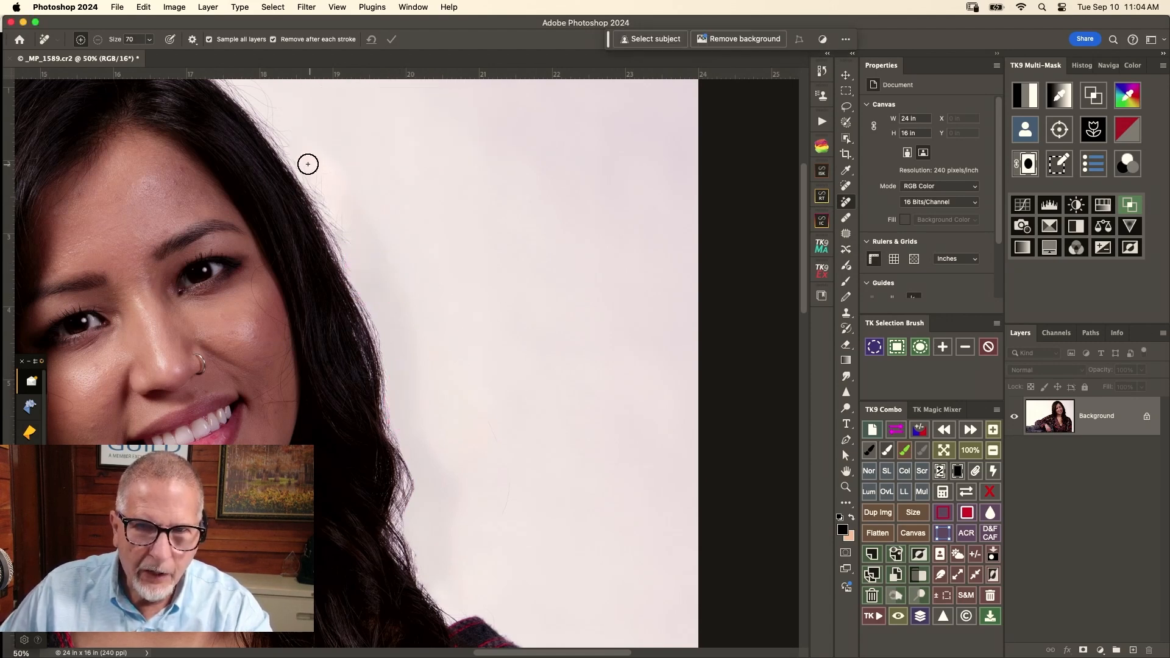
pyautogui.moveTo(305, 161); pyautogui.dragTo(361, 268)
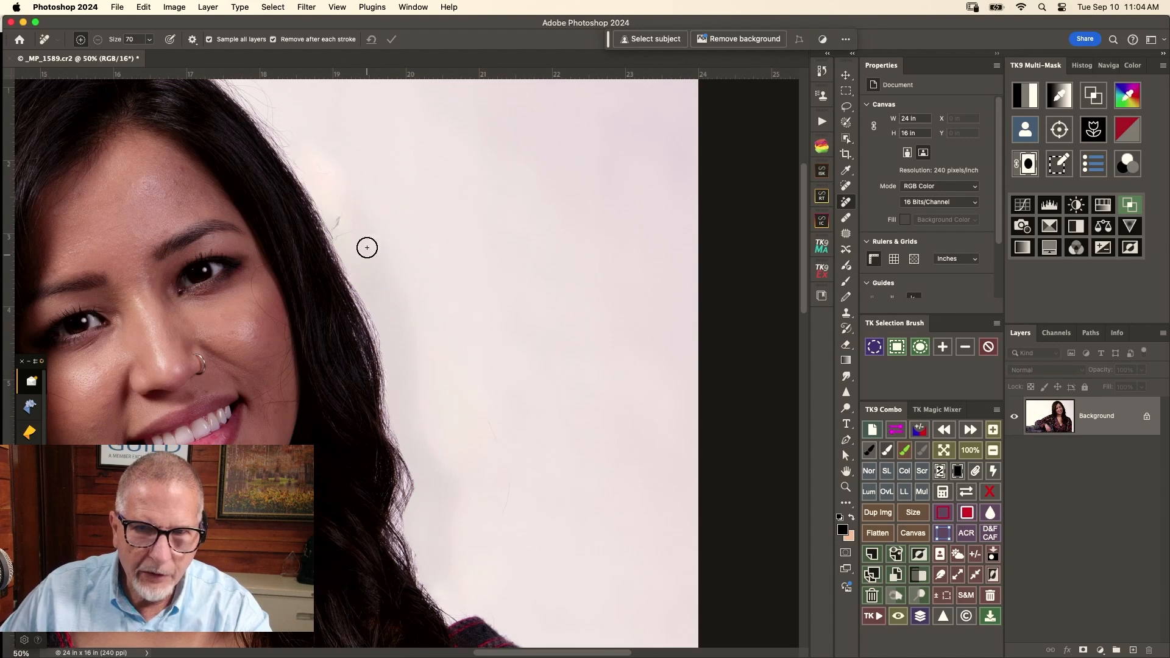
pyautogui.moveTo(336, 213); pyautogui.dragTo(374, 232)
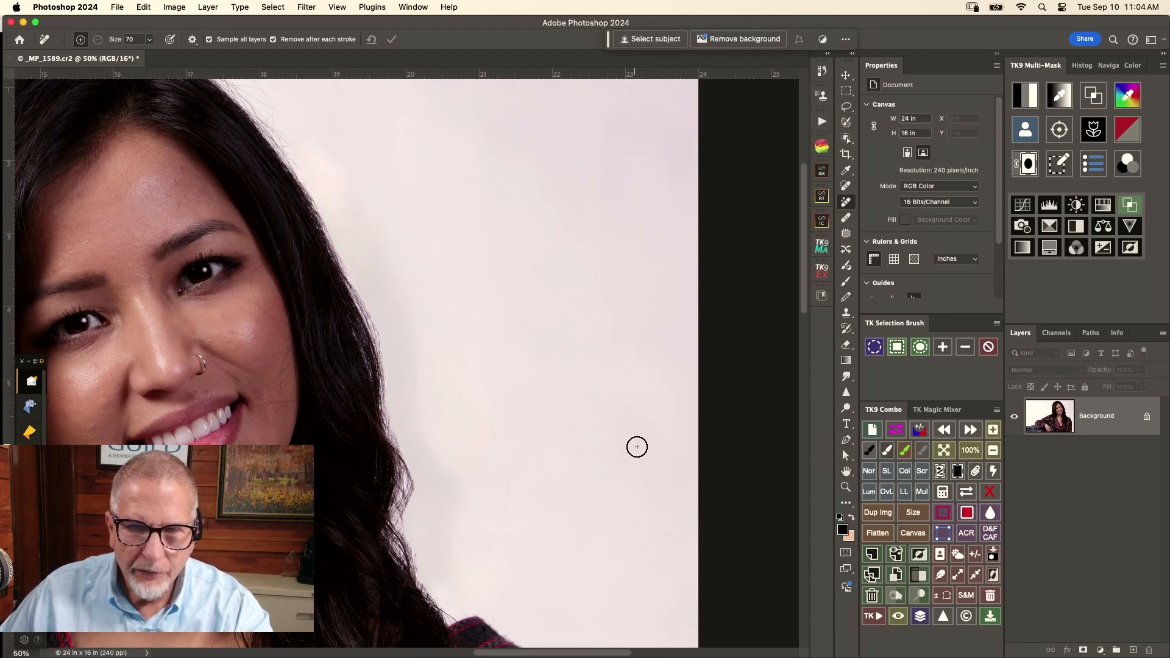
pyautogui.moveTo(509, 480); pyautogui.dragTo(501, 533)
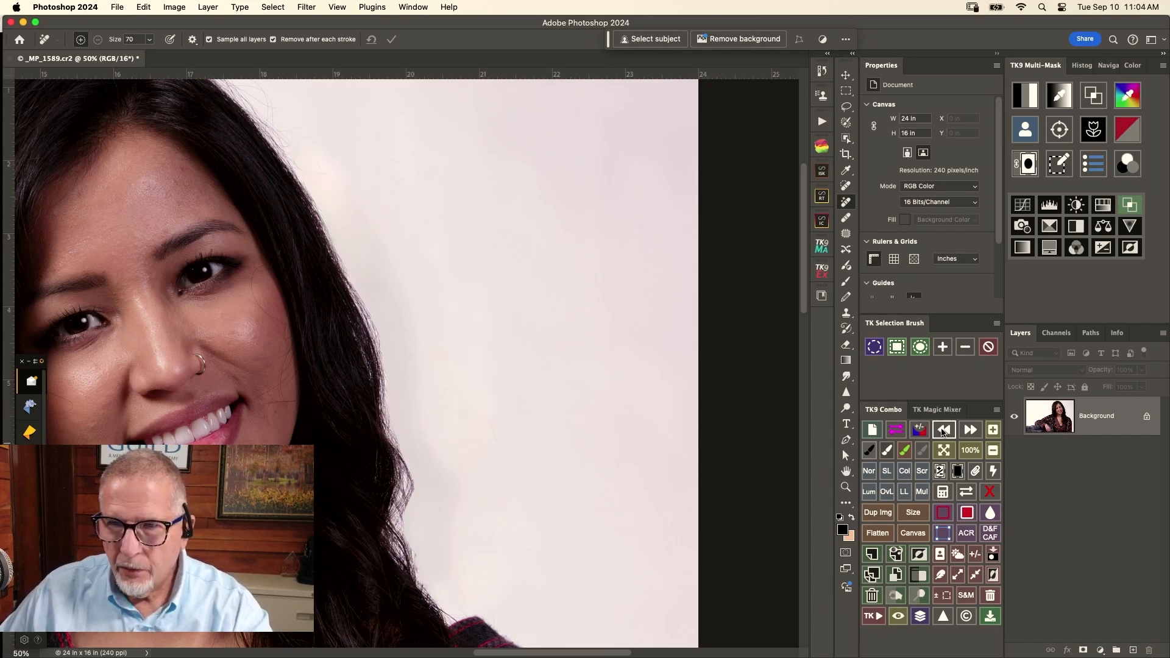
pyautogui.click(946, 452)
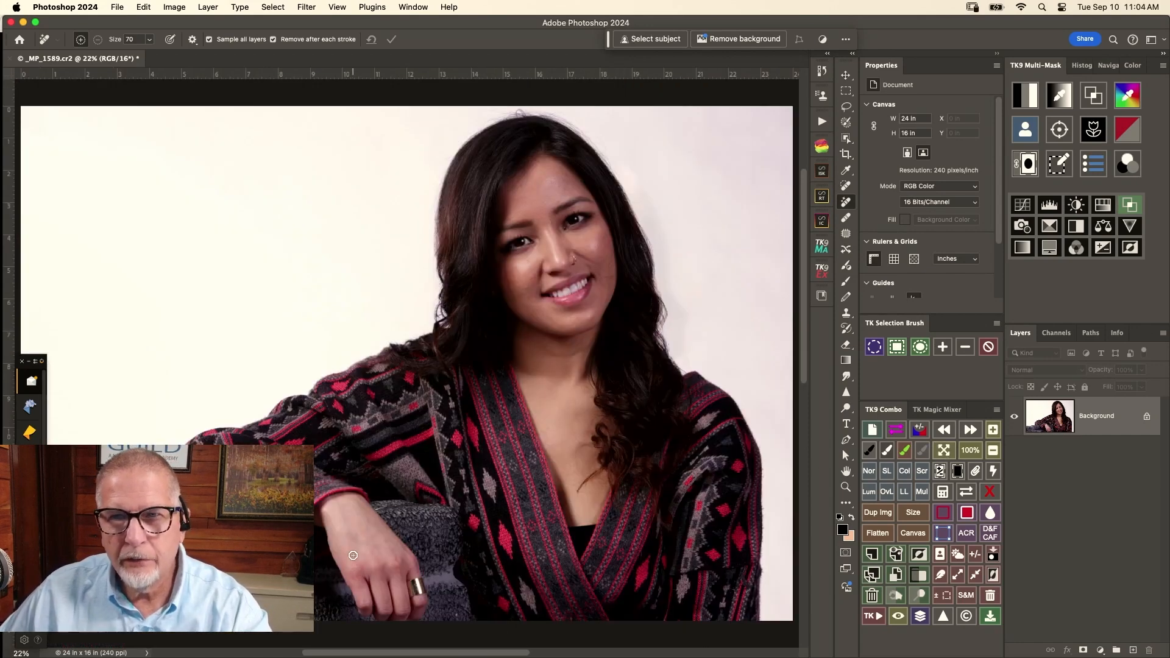